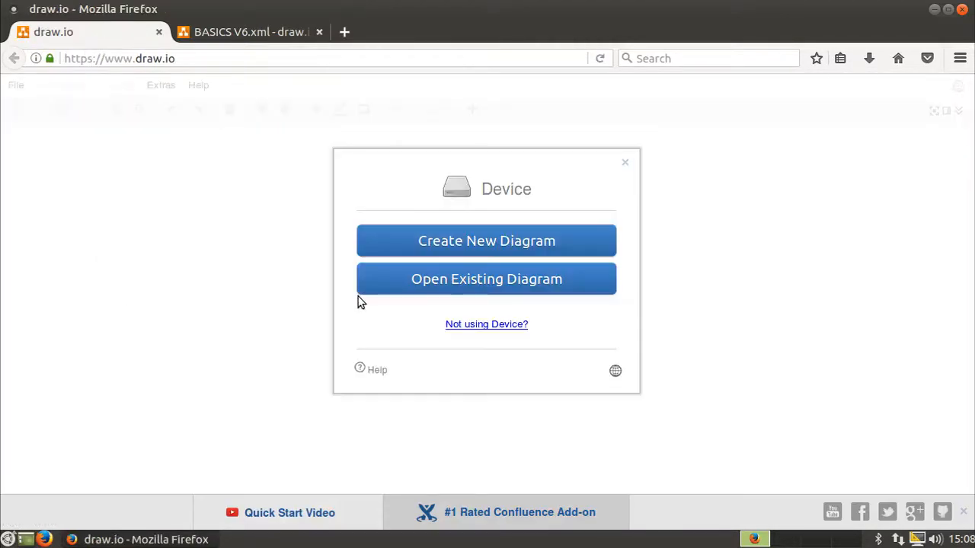
# Create a new blank diagram stored on the device
pyautogui.click(424, 244)
pyautogui.click(683, 451)
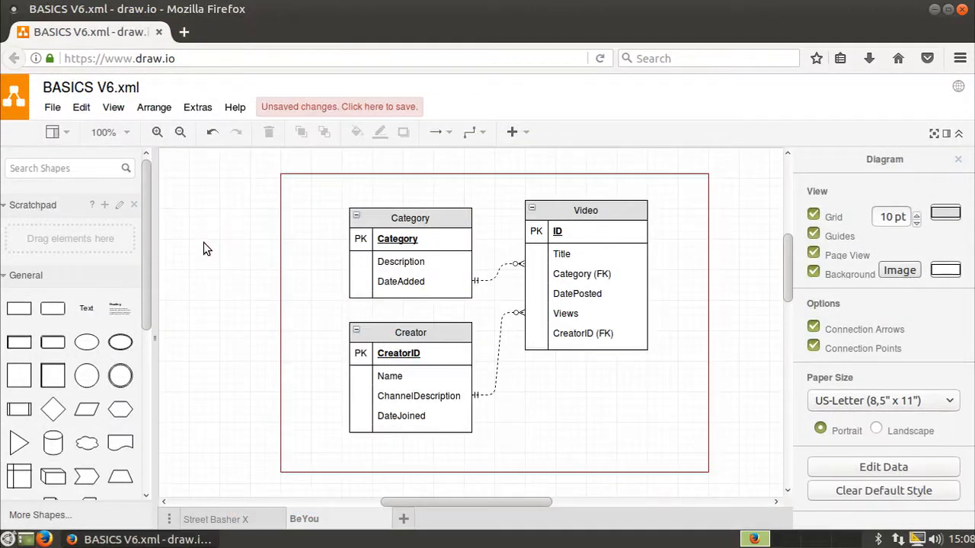
# Switch the browser to full screen and look over the reference Category, Creator and Video tables
pyautogui.click(958, 58)
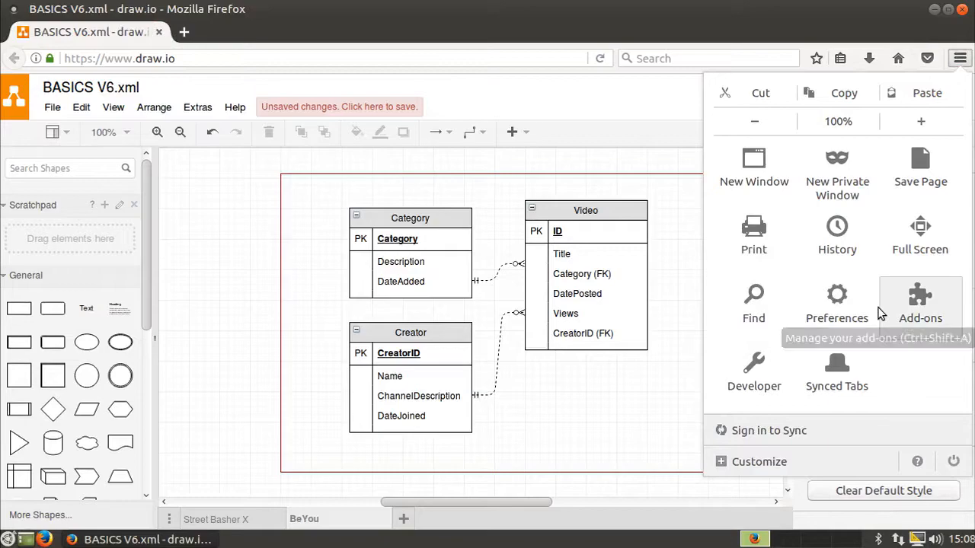
pyautogui.click(920, 232)
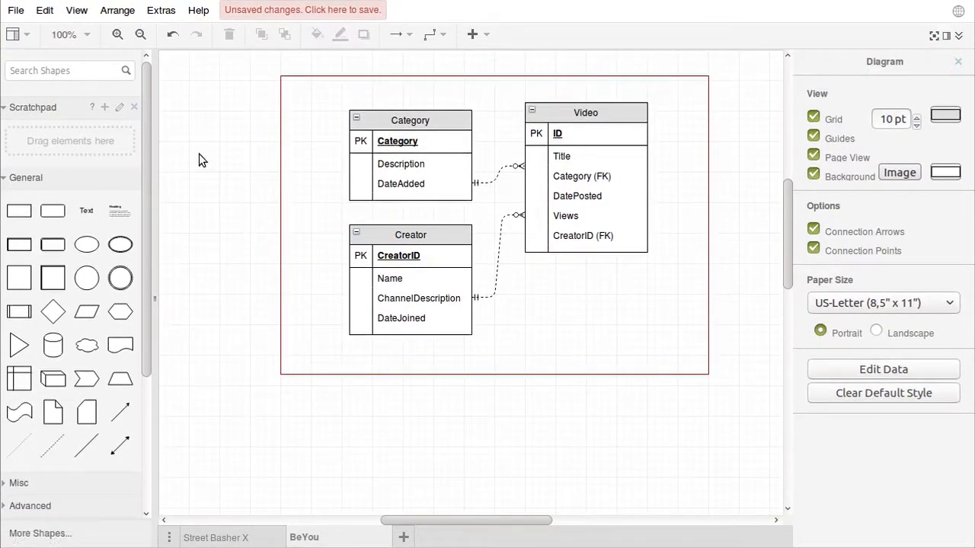
pyautogui.scroll(-1, 198, 154)
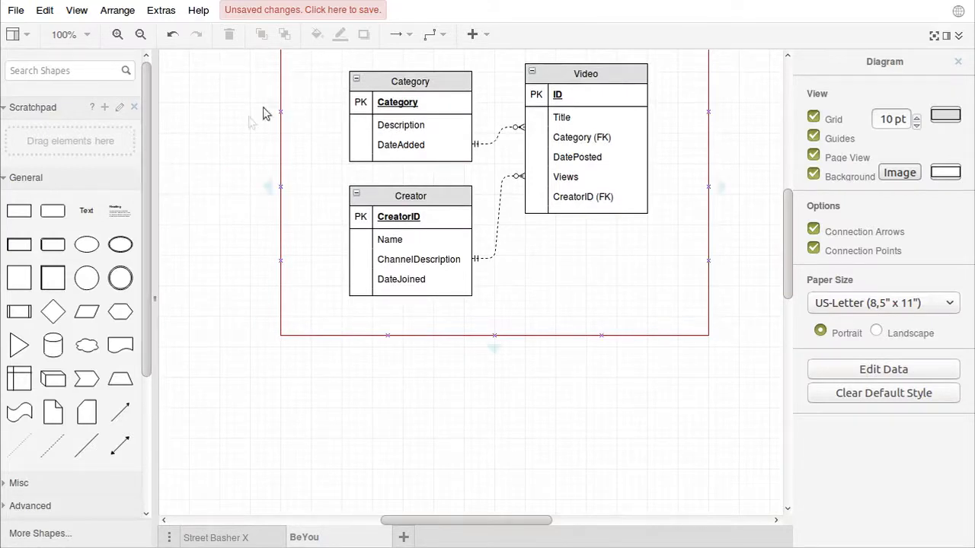
pyautogui.scroll(1, 195, 259)
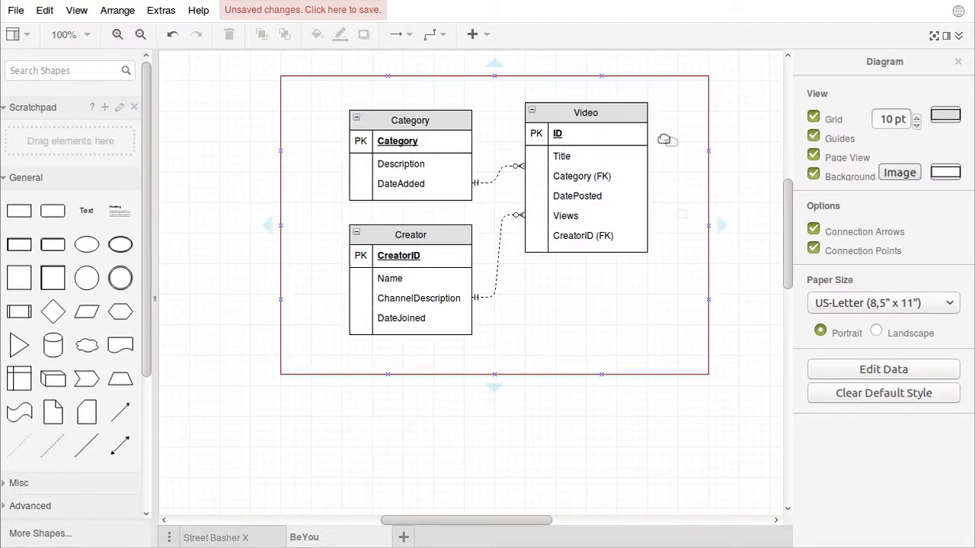
# Place an ER Table 1 shape from the Entity Relation shapes below the red frame and title it Category
pyautogui.scroll(-3, 142, 172)
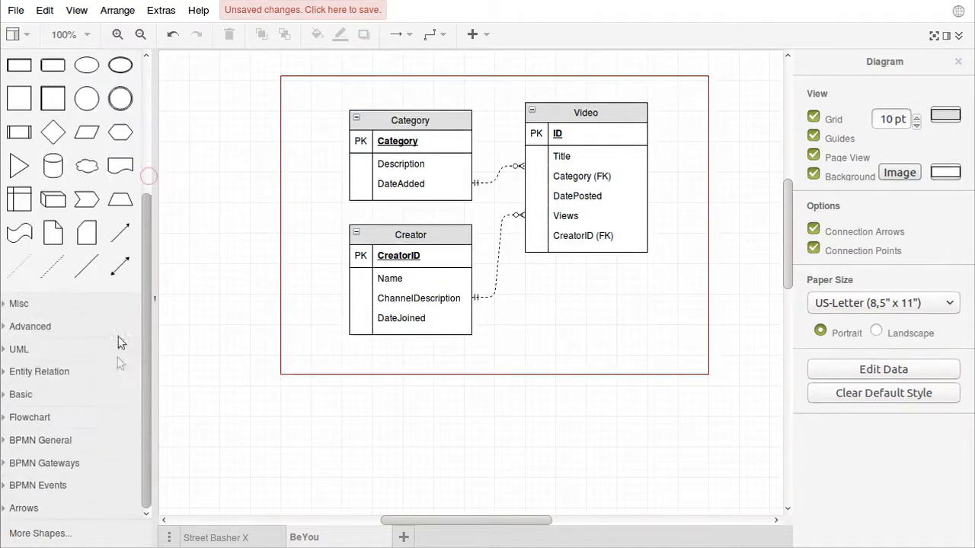
pyautogui.click(39, 373)
pyautogui.scroll(-1, 47, 351)
pyautogui.moveTo(59, 325)
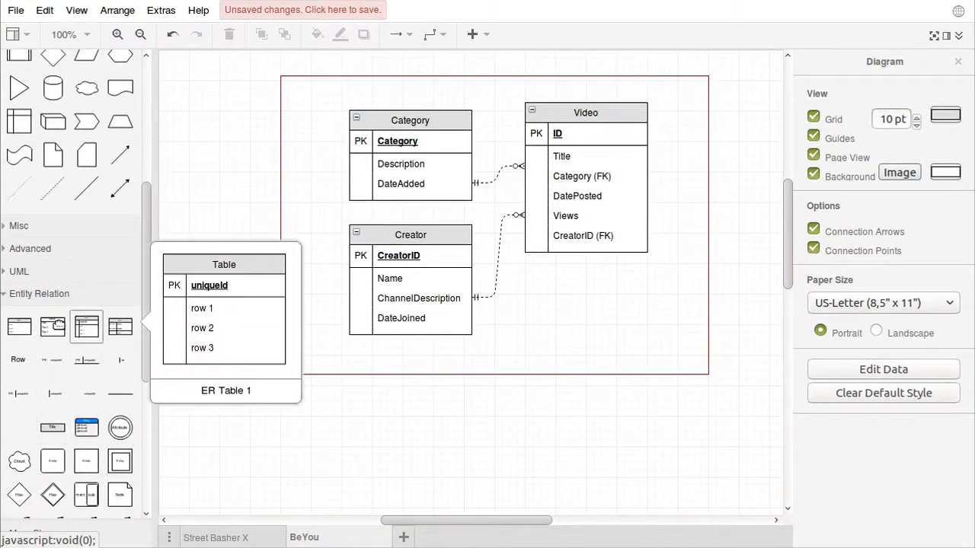
pyautogui.moveTo(79, 325); pyautogui.dragTo(296, 394)
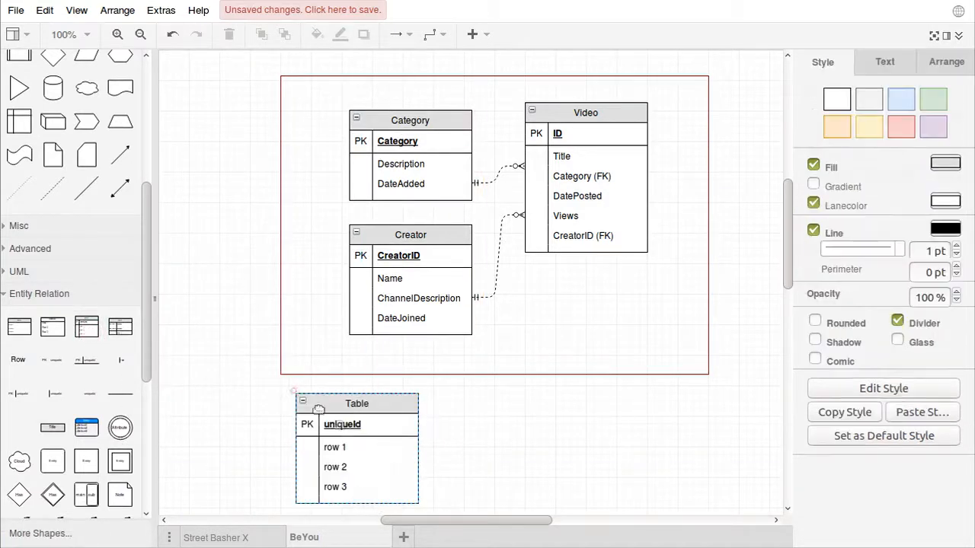
pyautogui.doubleClick(358, 404)
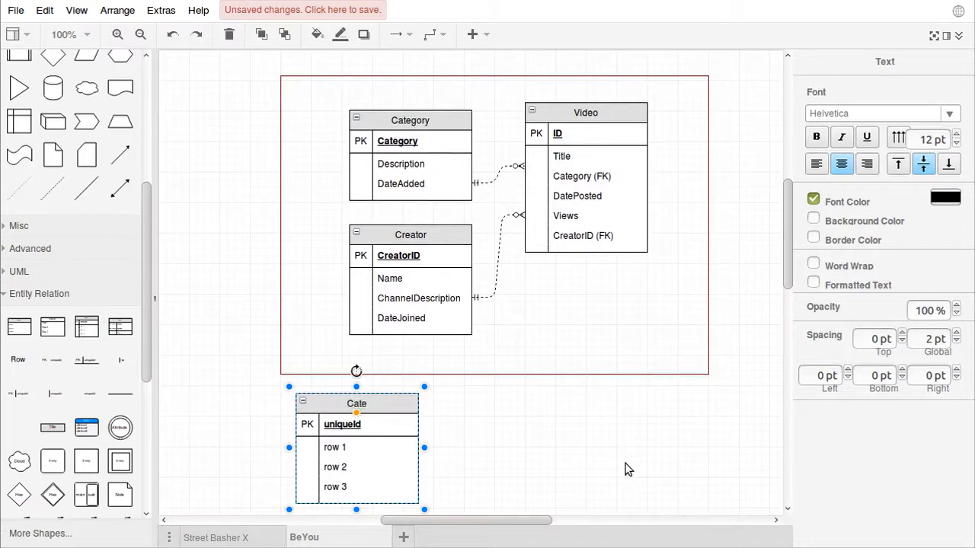
pyautogui.click(484, 399)
# Rename the new table's primary key to Category and its first two rows to Description and DateAdded
pyautogui.doubleClick(342, 424)
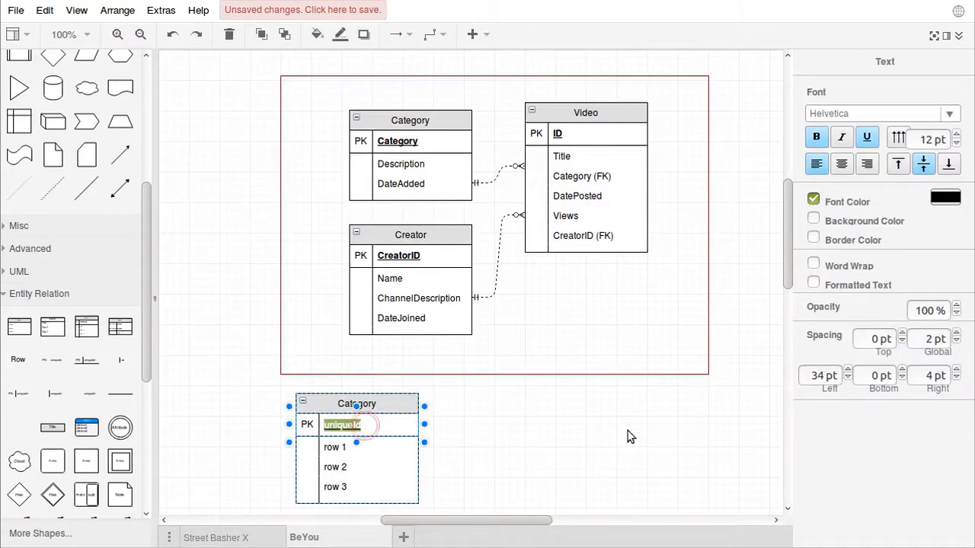
pyautogui.write('Category')
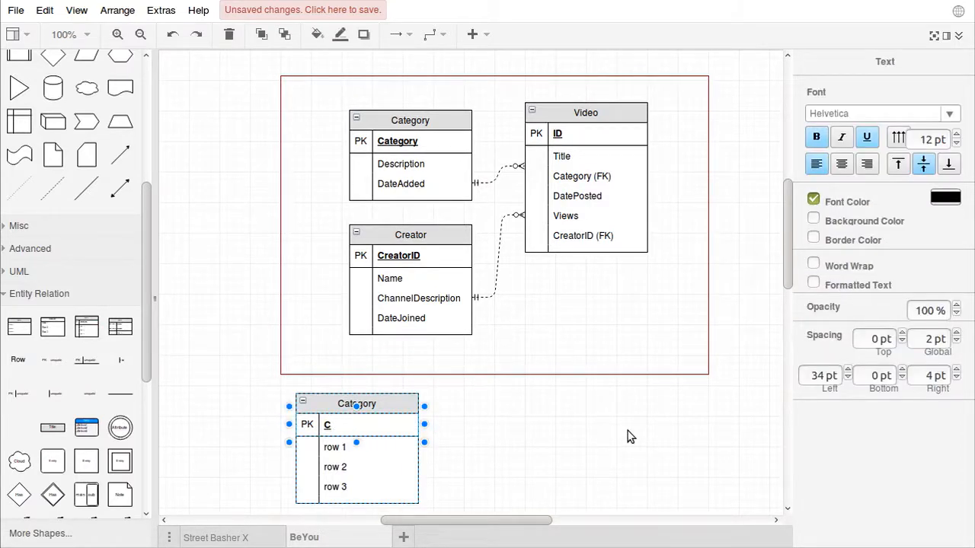
pyautogui.click(566, 414)
pyautogui.doubleClick(359, 448)
pyautogui.write('Description')
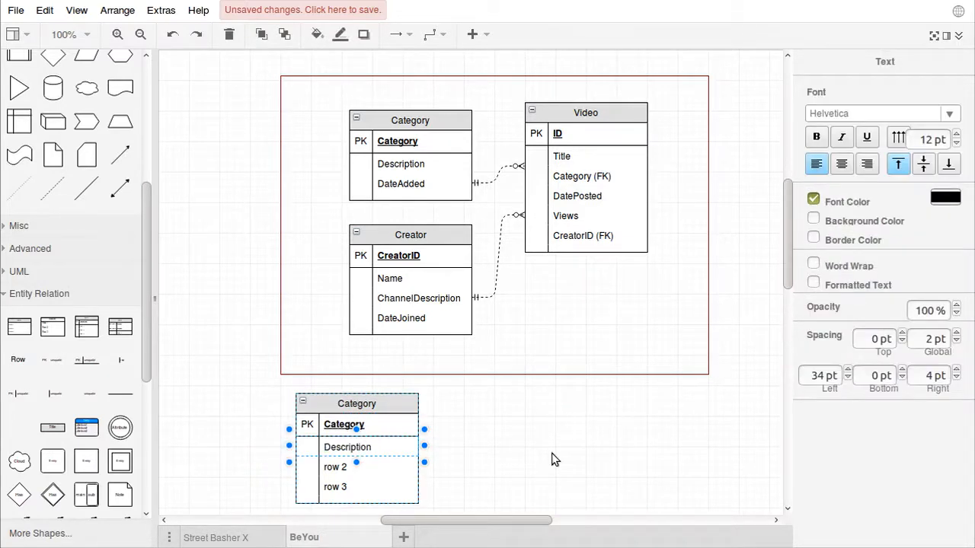
pyautogui.click(554, 459)
pyautogui.doubleClick(339, 467)
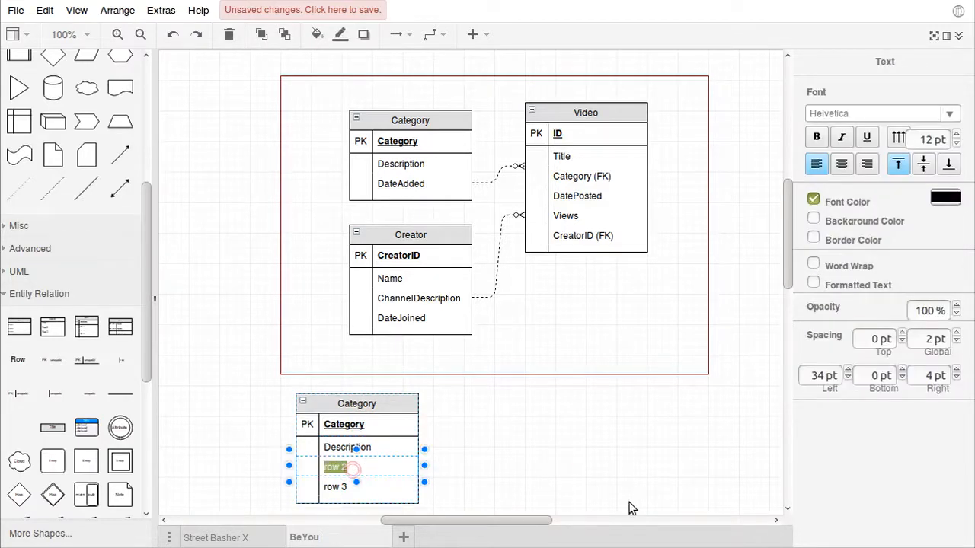
pyautogui.write('Da')
pyautogui.click(550, 428)
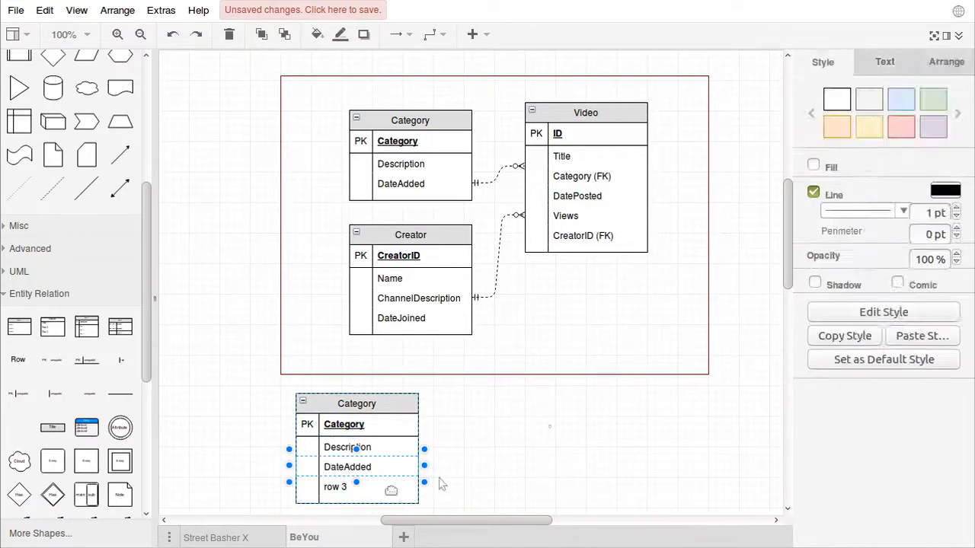
# Delete row 3 from the new Category table and shorten the table to fit its remaining rows
pyautogui.click(338, 488)
pyautogui.rightClick(347, 492)
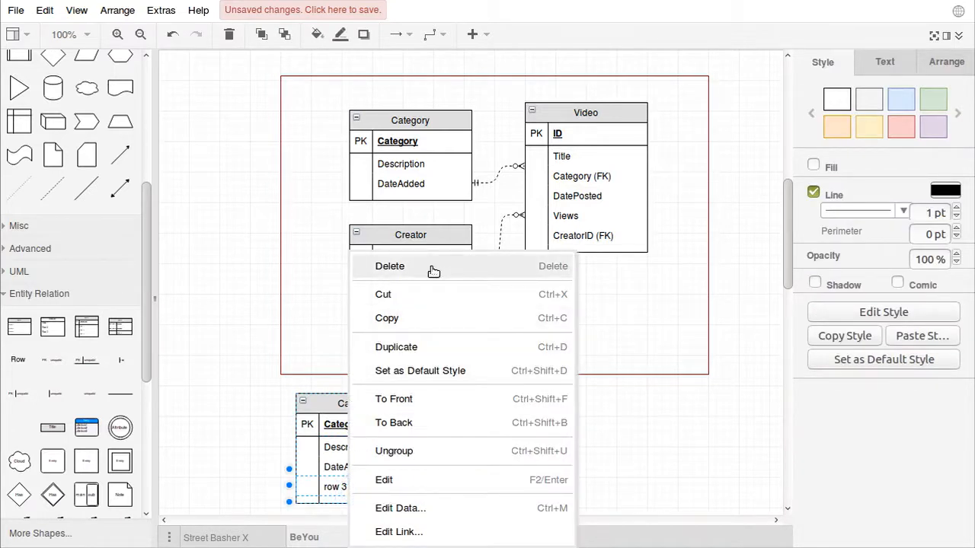
pyautogui.click(417, 268)
pyautogui.click(465, 510)
pyautogui.click(323, 499)
pyautogui.moveTo(355, 501); pyautogui.dragTo(351, 439)
pyautogui.click(523, 431)
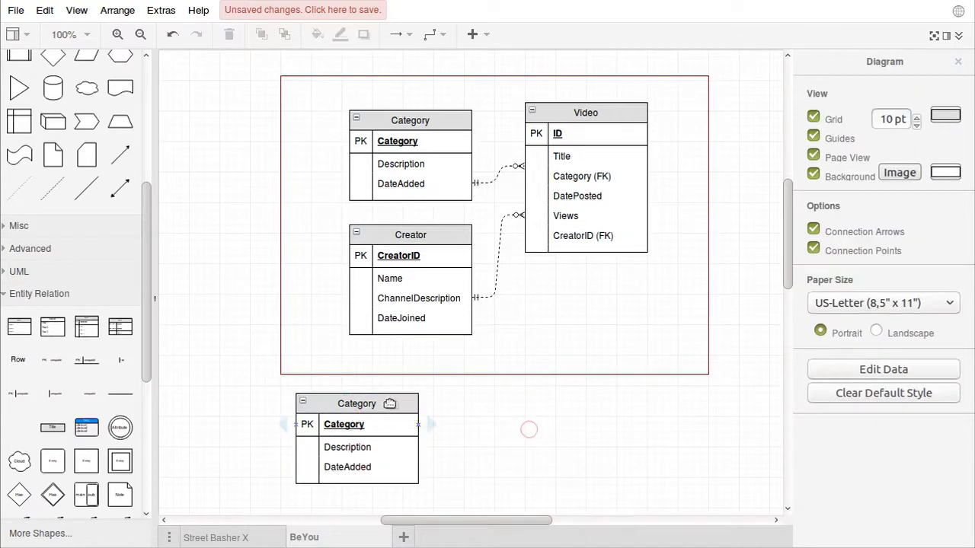
# Move the new Category table left so it sits under the red frame's lower-left corner
pyautogui.click(395, 411)
pyautogui.moveTo(374, 404); pyautogui.dragTo(313, 396)
pyautogui.click(550, 409)
pyautogui.click(477, 418)
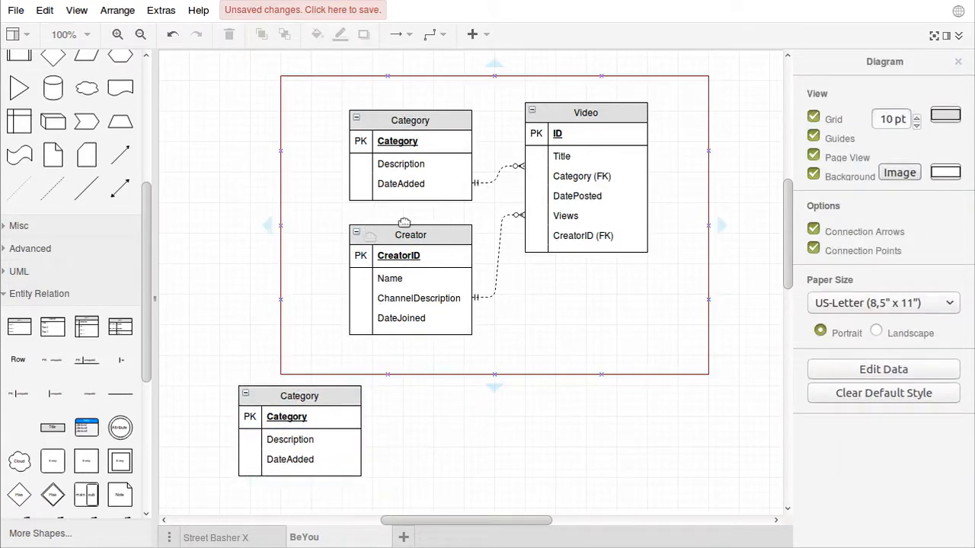
# Duplicate the new Category table, place the copy to its right and title it Creator
pyautogui.rightClick(299, 393)
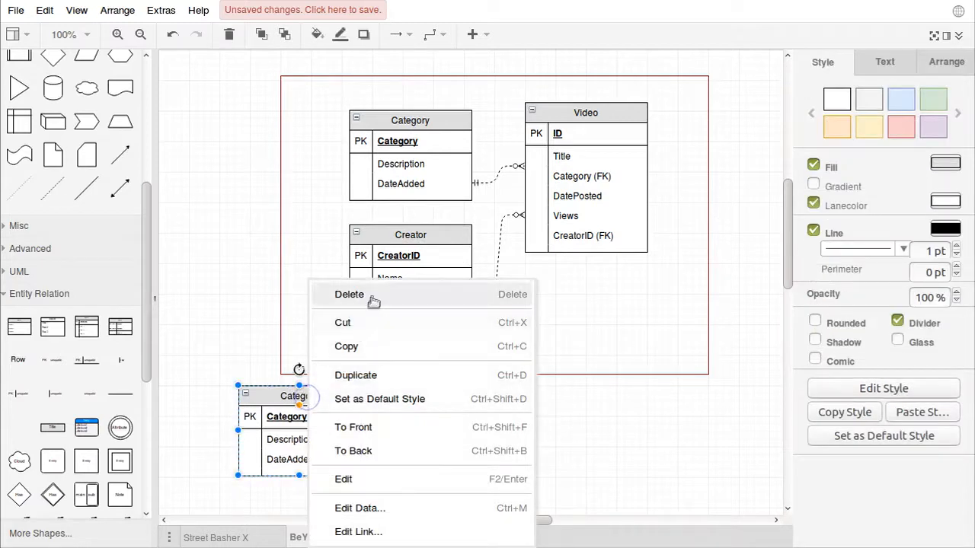
pyautogui.click(387, 372)
pyautogui.moveTo(358, 404); pyautogui.dragTo(455, 412)
pyautogui.doubleClick(452, 405)
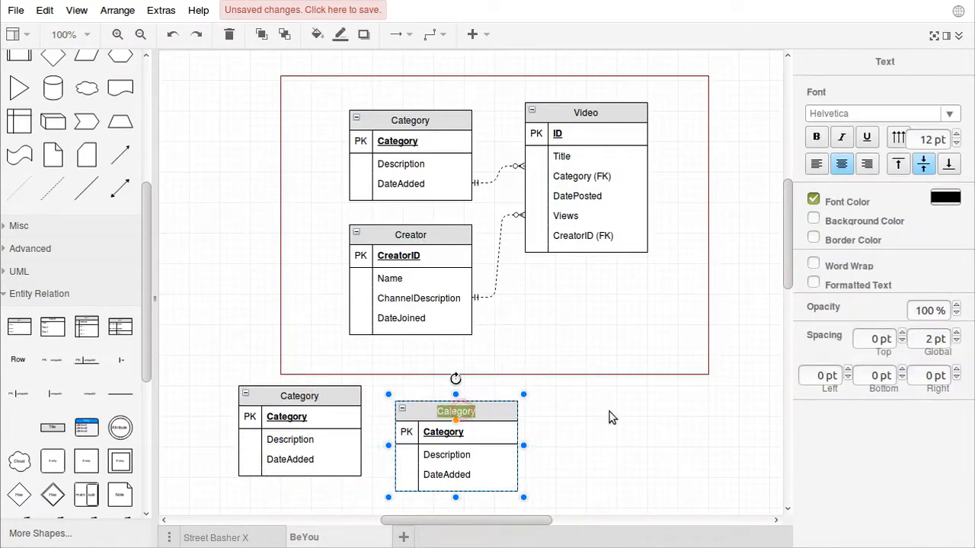
pyautogui.write('C')
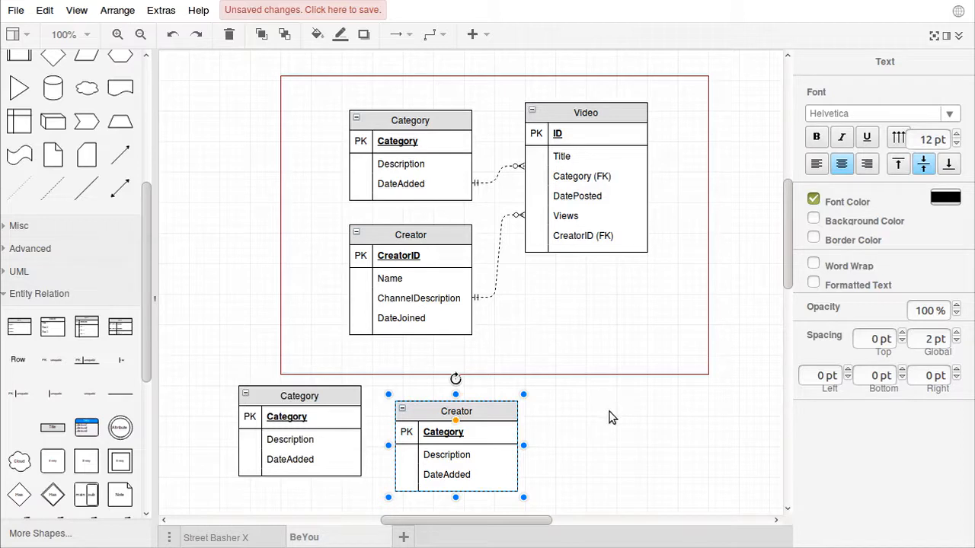
pyautogui.click(613, 416)
# Rename the new Creator table's primary key to CreatorID and its rows to Name and ChannelDescription
pyautogui.doubleClick(453, 434)
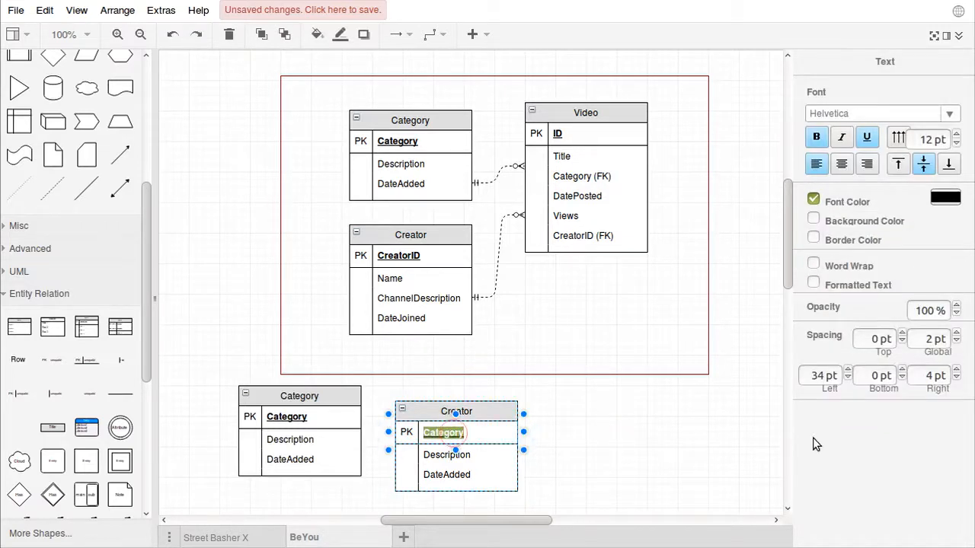
pyautogui.write('Cre')
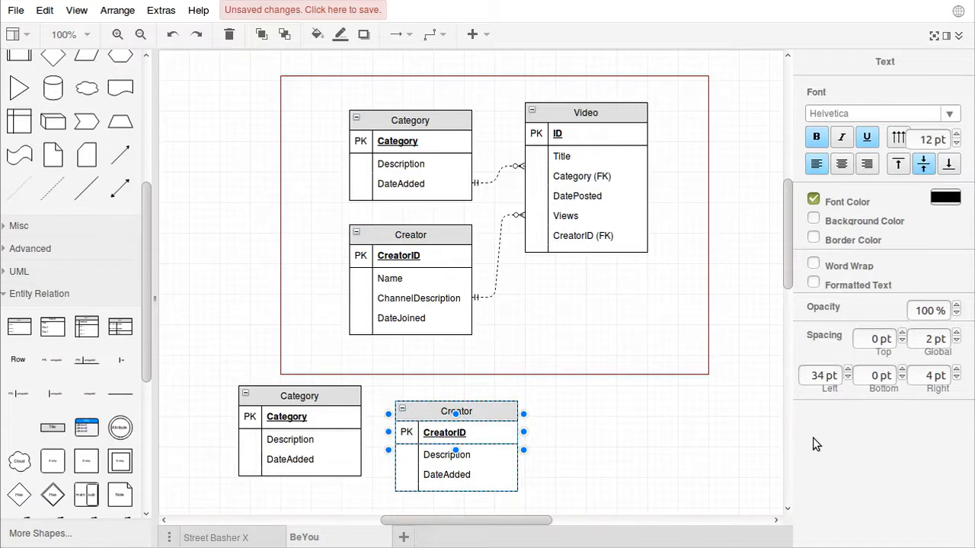
pyautogui.click(464, 453)
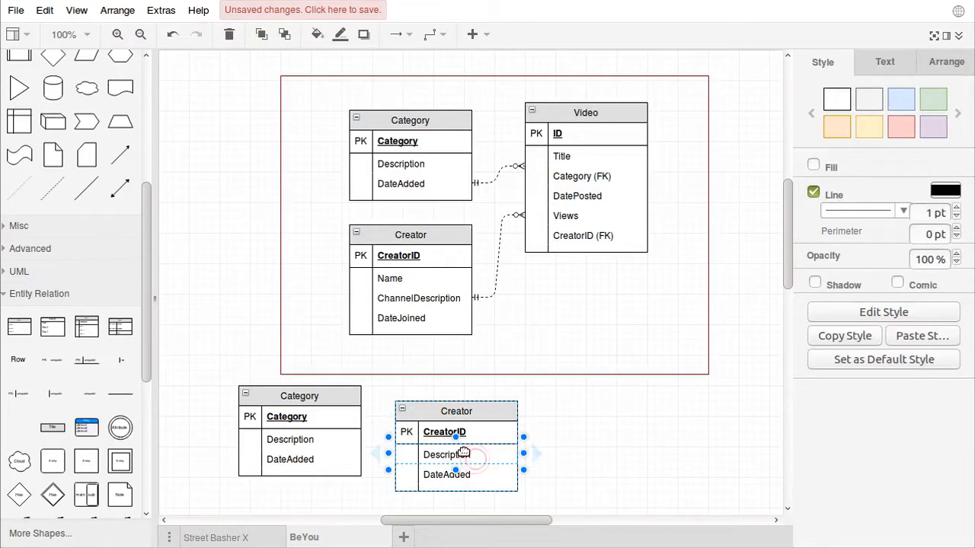
pyautogui.doubleClick(464, 454)
pyautogui.write('Name')
pyautogui.click(676, 436)
pyautogui.doubleClick(449, 473)
pyautogui.write('ChannelDescription')
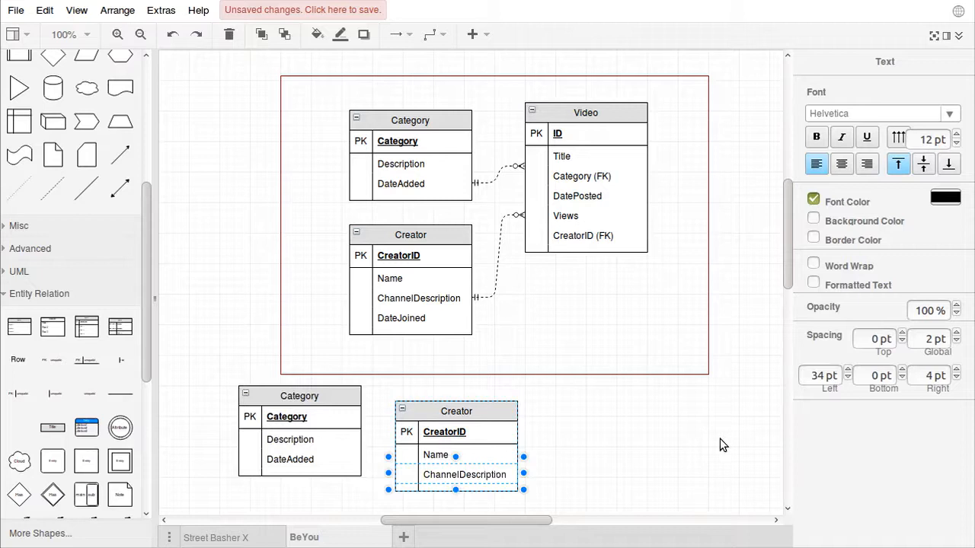
pyautogui.click(660, 396)
# Duplicate the ChannelDescription row in the new Creator table and rename the copy DateJoined
pyautogui.click(455, 468)
pyautogui.click(469, 471)
pyautogui.rightClick(461, 464)
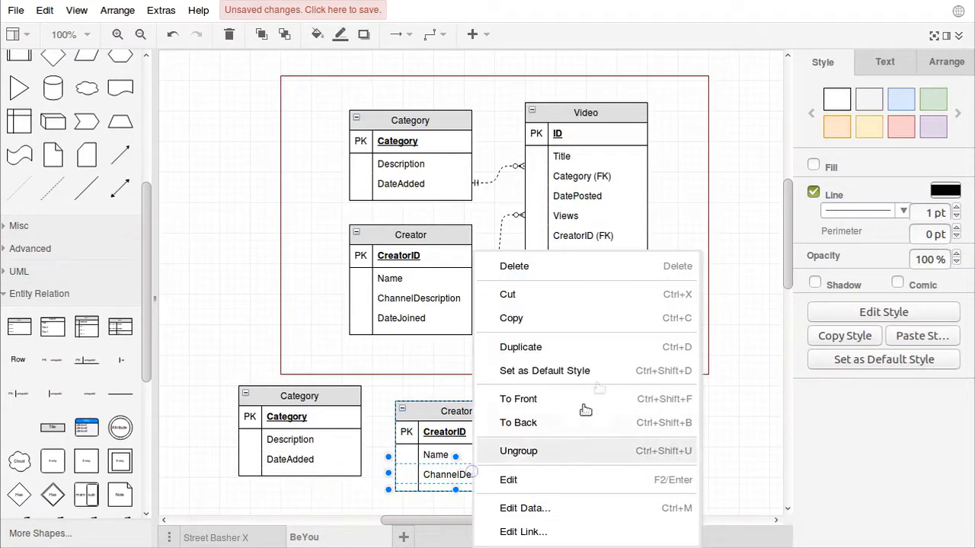
pyautogui.click(579, 349)
pyautogui.click(624, 426)
pyautogui.scroll(-1, 626, 426)
pyautogui.click(466, 460)
pyautogui.moveTo(483, 461); pyautogui.dragTo(474, 436)
pyautogui.doubleClick(483, 451)
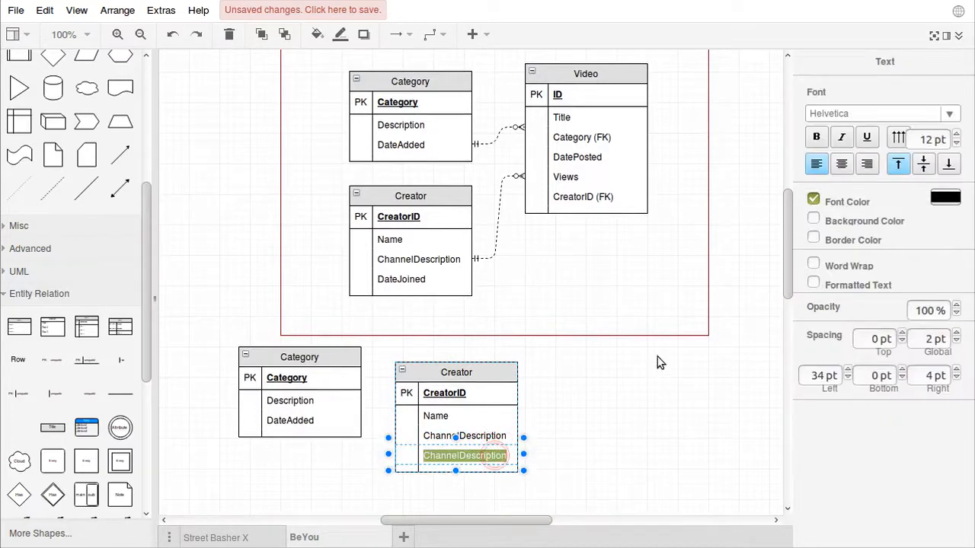
pyautogui.write('DateJoined')
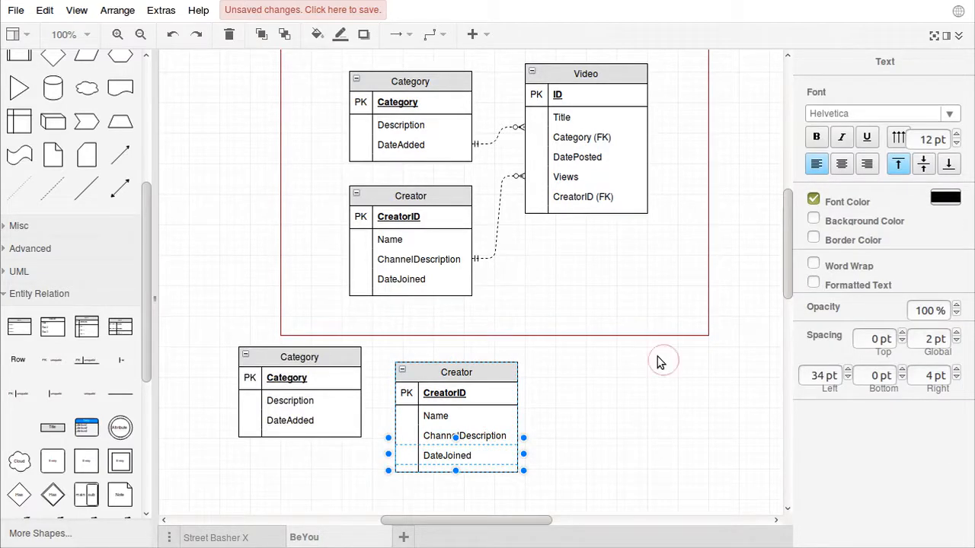
pyautogui.click(660, 362)
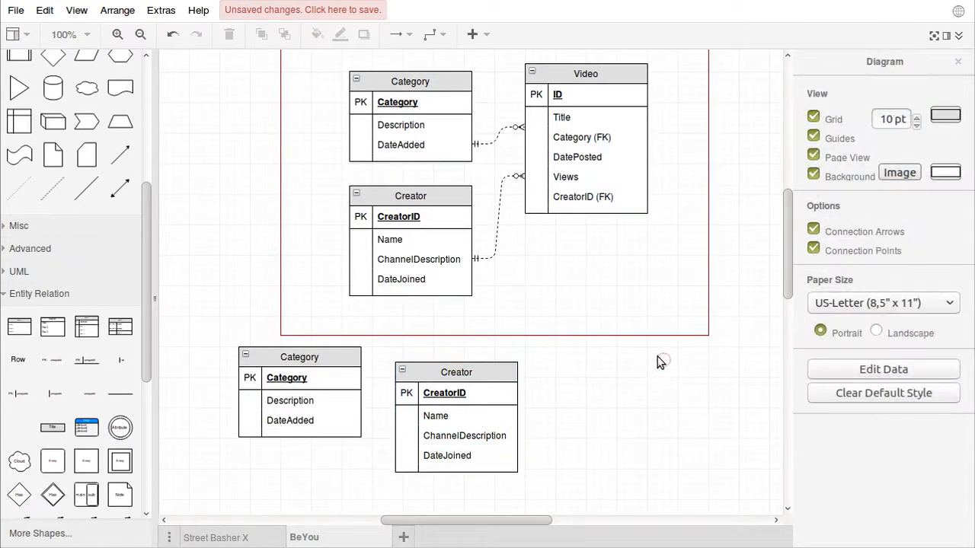
# Move the new Creator table directly beneath the new Category table
pyautogui.scroll(-1, 588, 409)
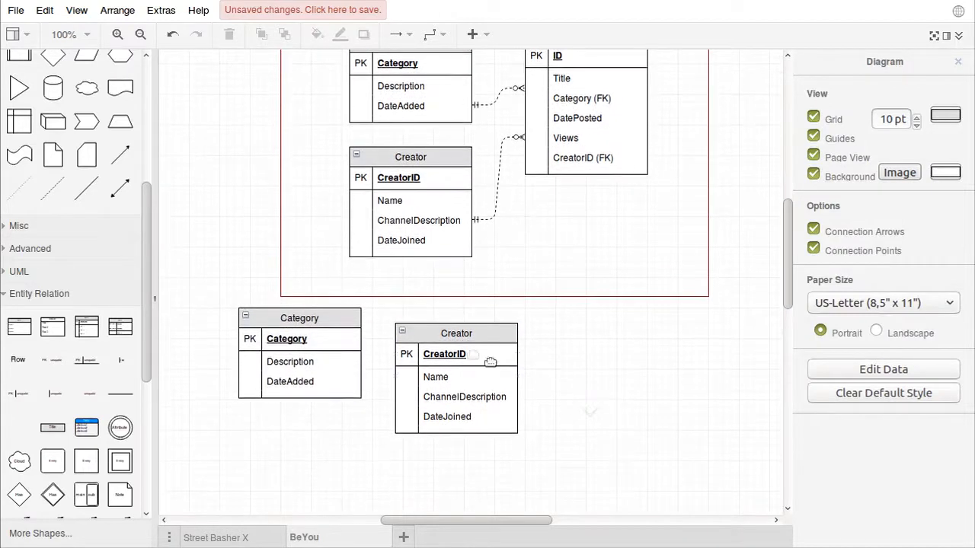
pyautogui.moveTo(481, 336); pyautogui.dragTo(328, 420)
pyautogui.click(610, 401)
pyautogui.scroll(1, 577, 404)
pyautogui.scroll(1, 575, 415)
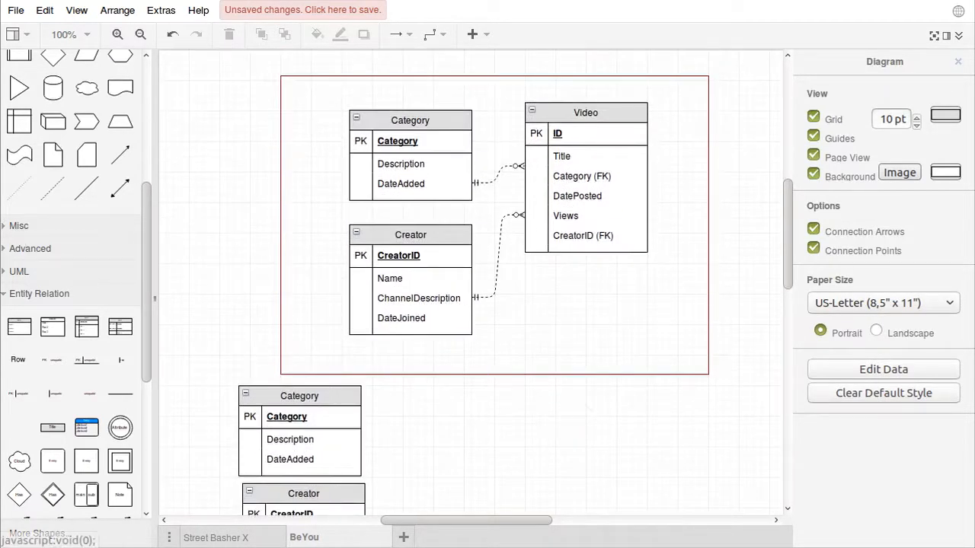
# Duplicate the new Category table, place the copy well to its right and title it Video
pyautogui.click(297, 397)
pyautogui.rightClick(320, 399)
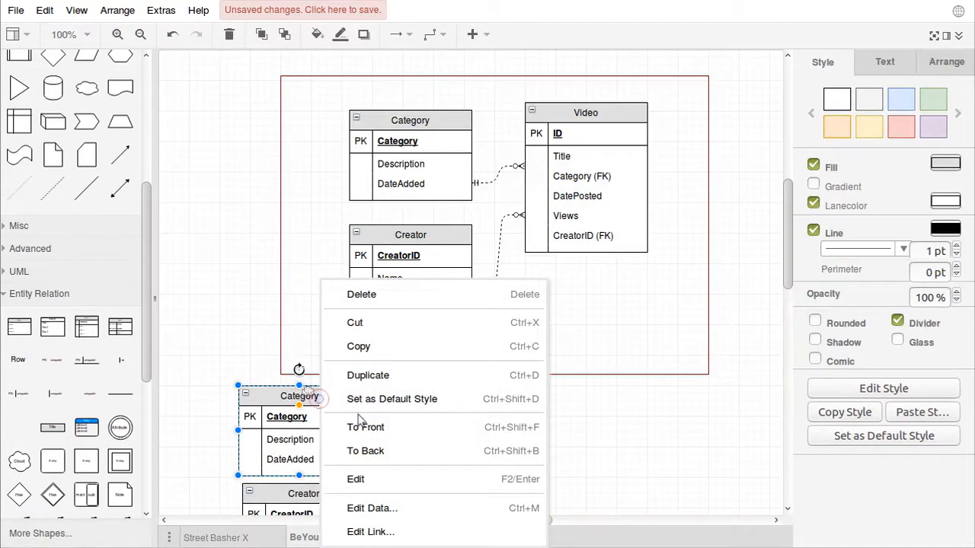
pyautogui.click(406, 377)
pyautogui.moveTo(321, 405); pyautogui.dragTo(585, 403)
pyautogui.doubleClick(571, 400)
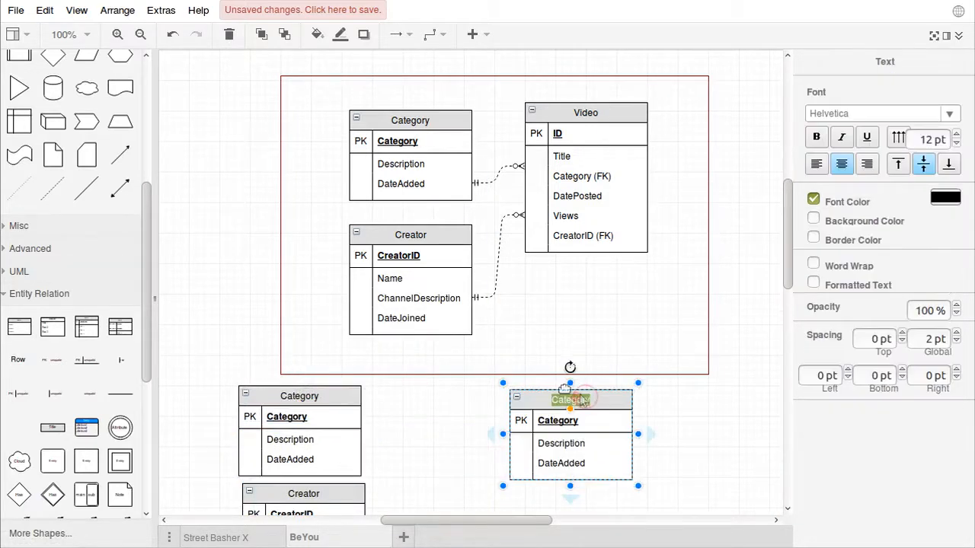
pyautogui.write('Video')
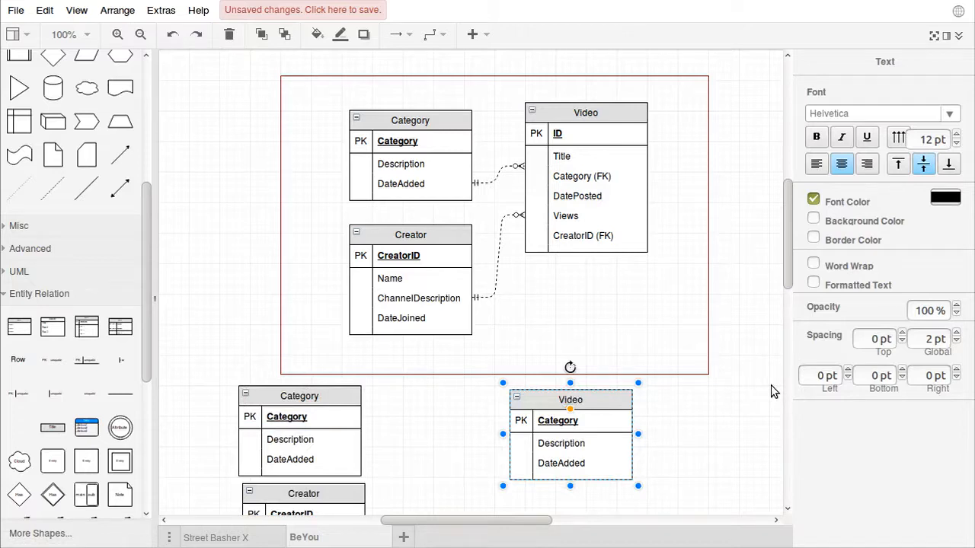
pyautogui.click(771, 391)
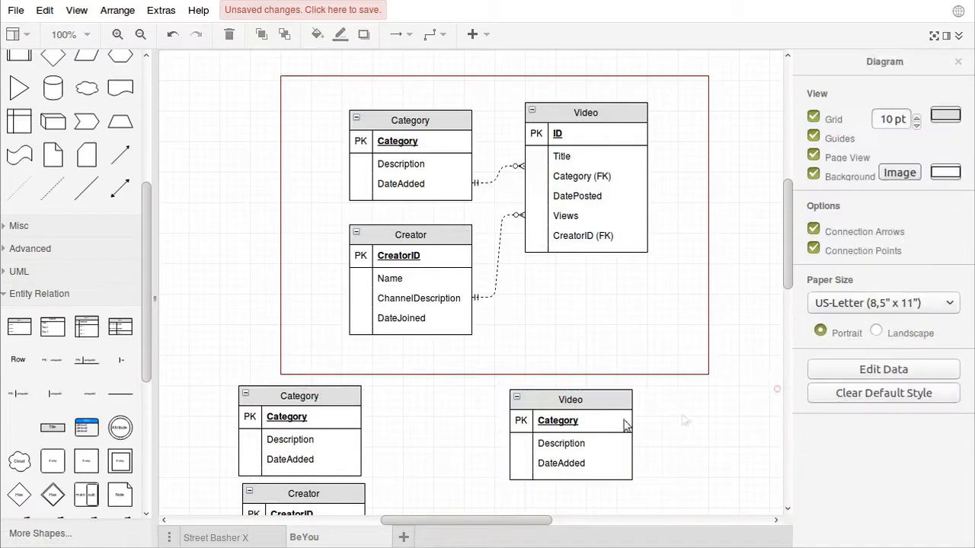
# Rename the new Video table's primary key to ID and its first row to Title
pyautogui.doubleClick(558, 421)
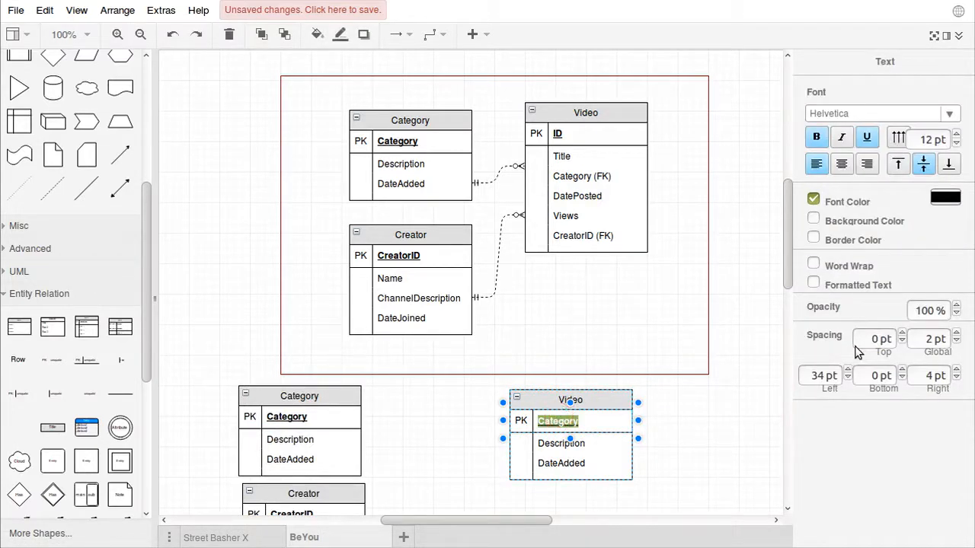
pyautogui.write('ID')
pyautogui.click(733, 329)
pyautogui.click(591, 442)
pyautogui.doubleClick(591, 442)
pyautogui.write('Title')
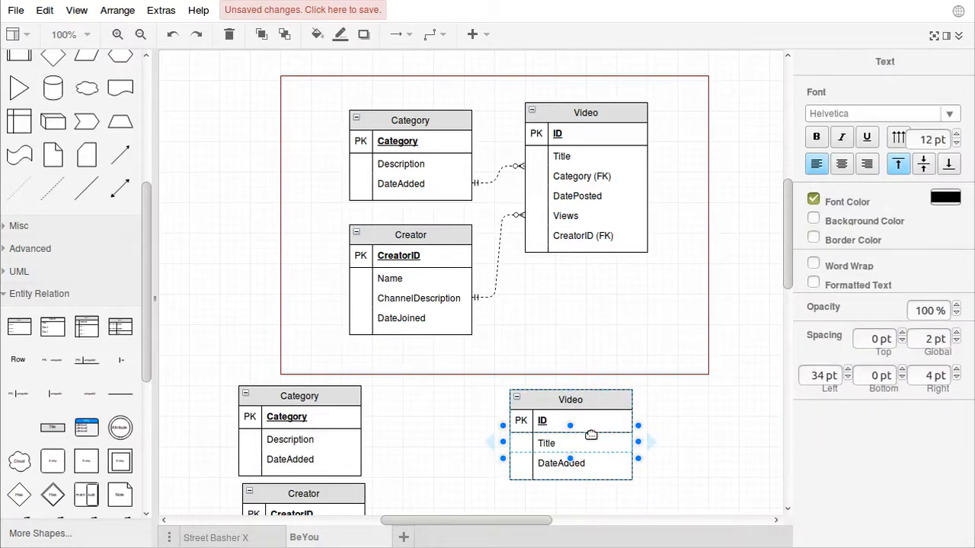
pyautogui.click(684, 437)
# Rename the DateAdded row in the new Video table to Category (FK)
pyautogui.doubleClick(589, 473)
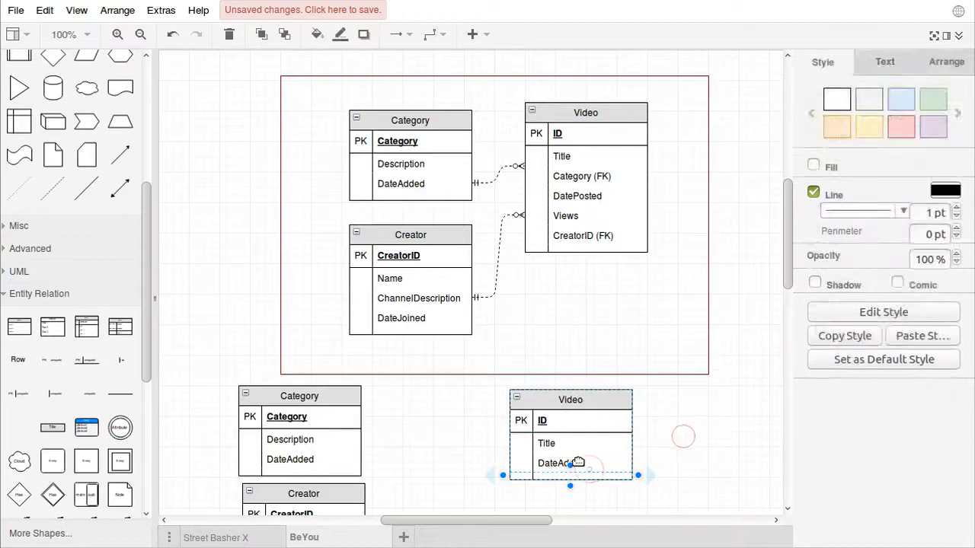
pyautogui.click(602, 459)
pyautogui.doubleClick(593, 457)
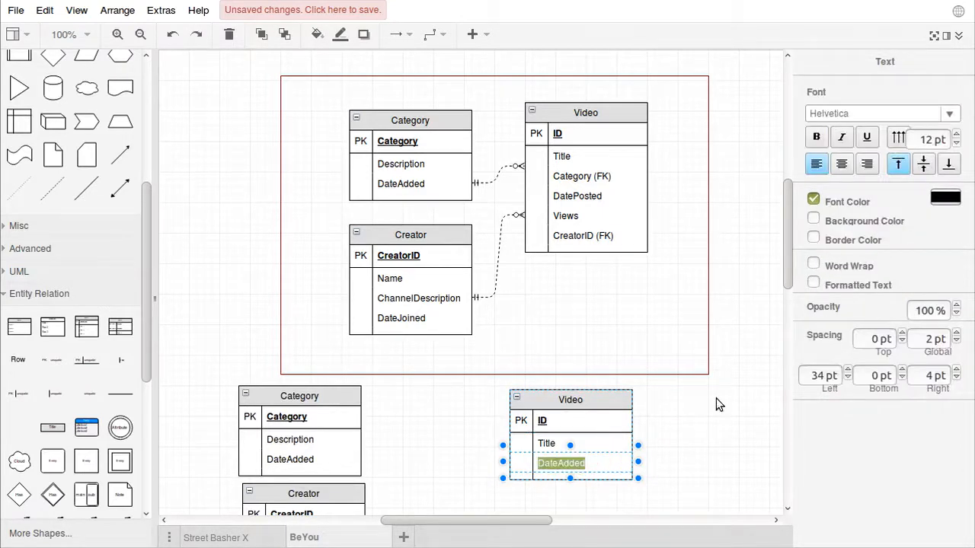
pyautogui.write('Category (FK')
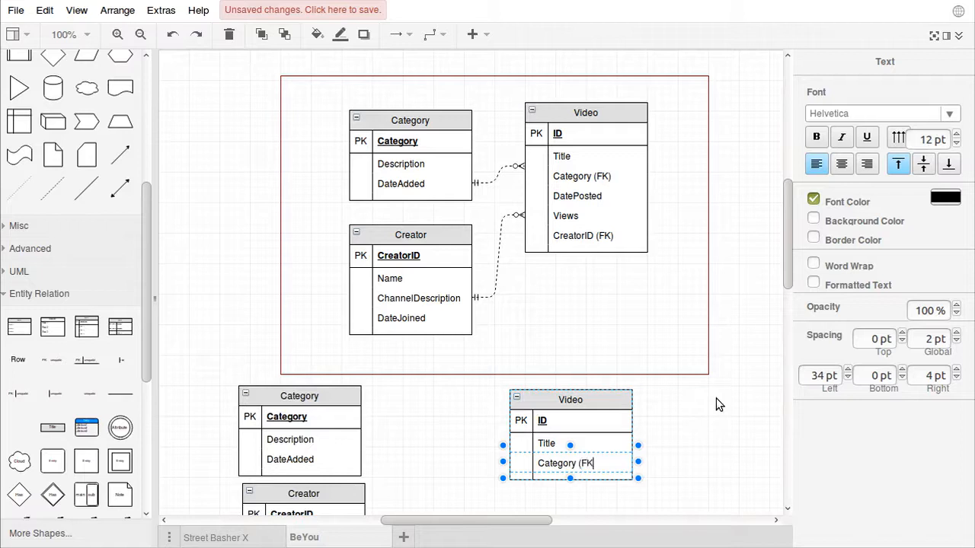
pyautogui.click(716, 404)
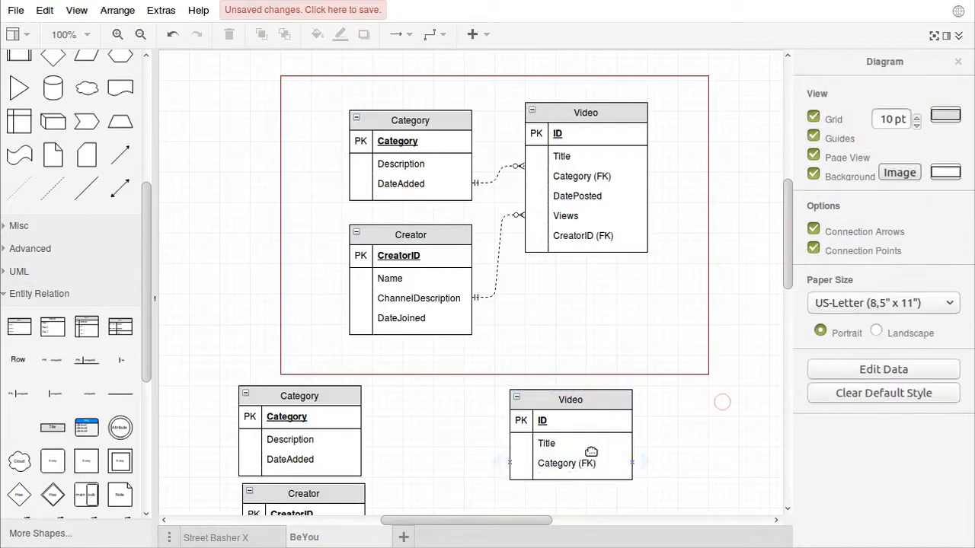
# Duplicate the Category (FK) row in the new Video table to add three more rows
pyautogui.click(584, 457)
pyautogui.rightClick(593, 458)
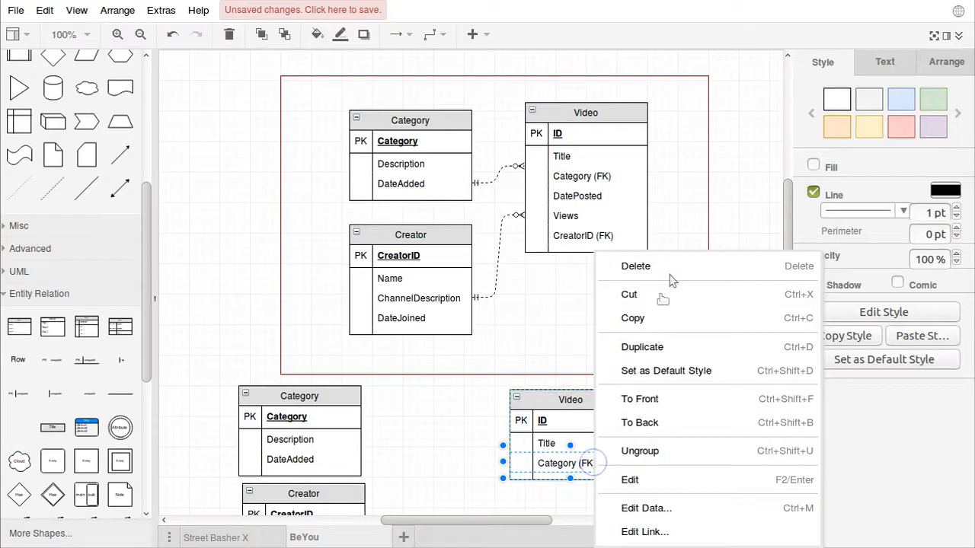
pyautogui.click(644, 349)
pyautogui.scroll(-1, 711, 384)
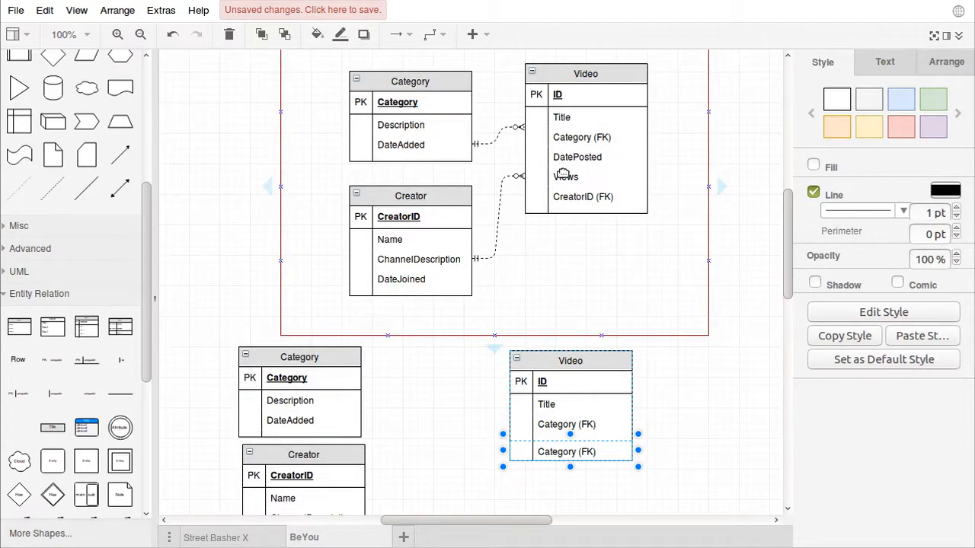
pyautogui.rightClick(574, 450)
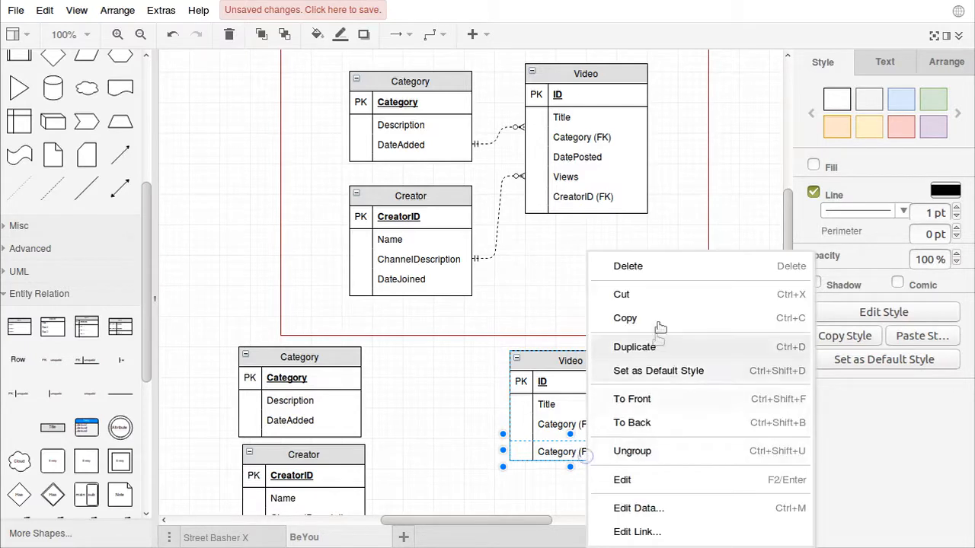
pyautogui.click(648, 345)
pyautogui.rightClick(572, 472)
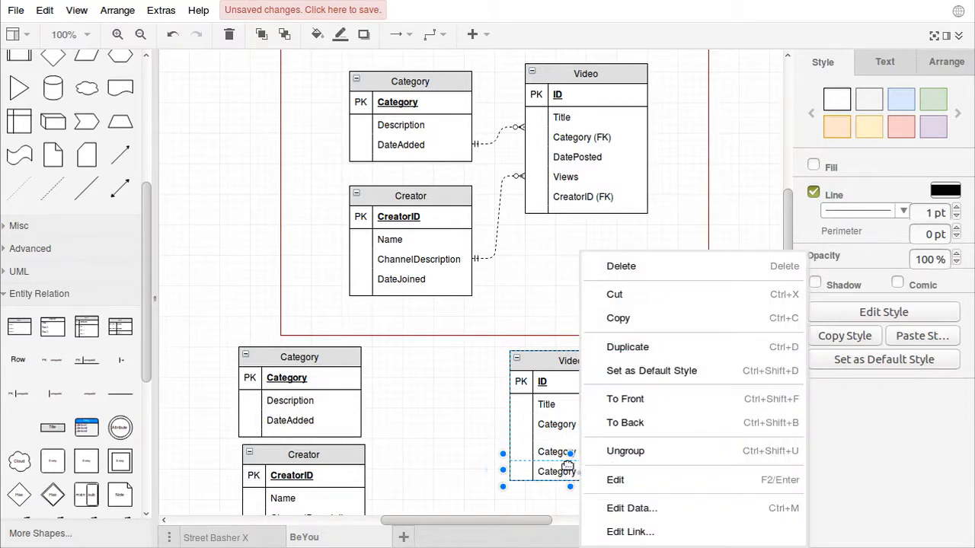
pyautogui.click(646, 345)
# Rename the first two duplicated rows in the new Video table to DatePosted and Views
pyautogui.doubleClick(571, 451)
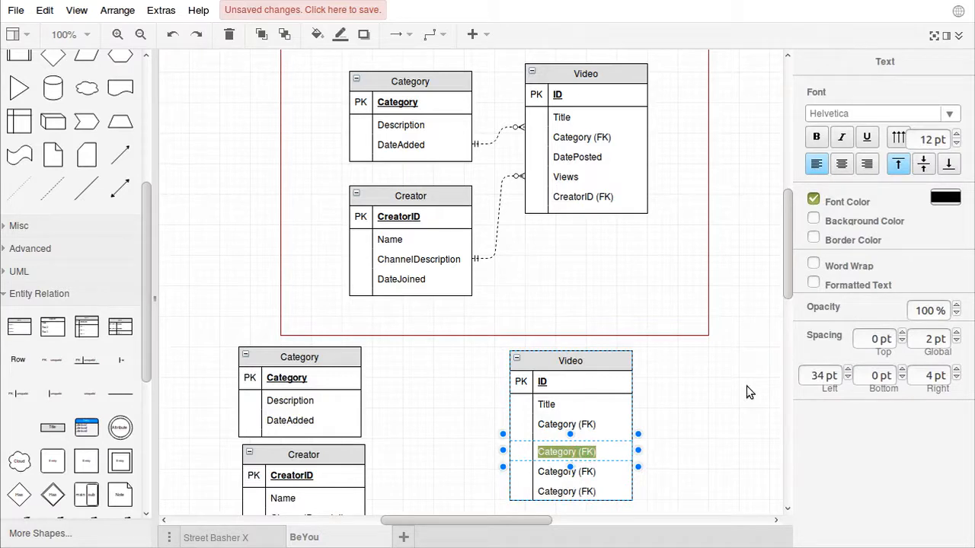
pyautogui.write('DatePosted')
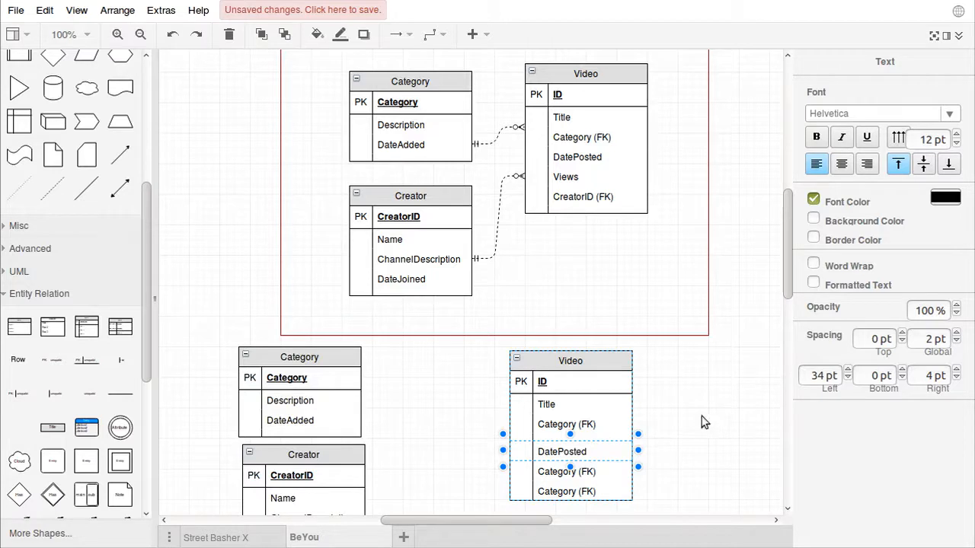
pyautogui.click(705, 422)
pyautogui.click(560, 469)
pyautogui.doubleClick(560, 470)
pyautogui.write('Views')
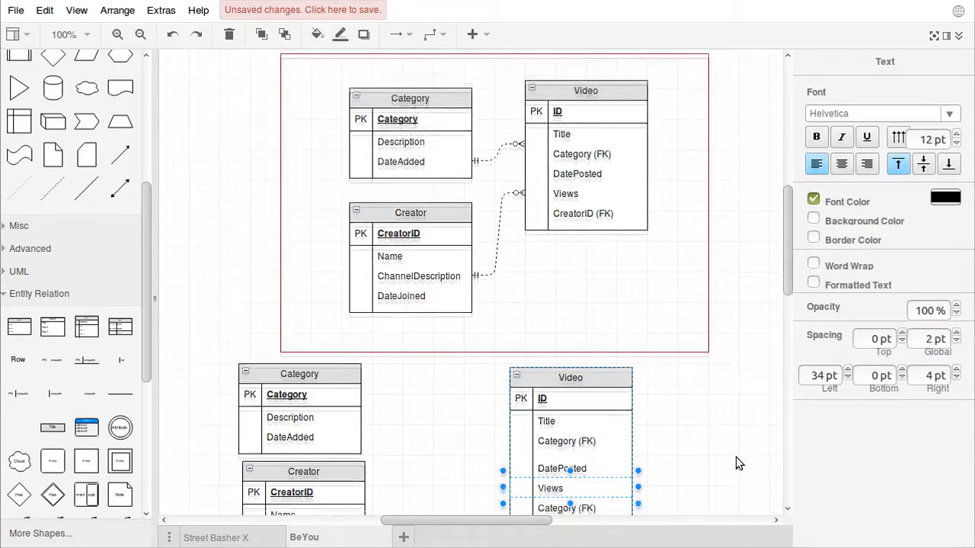
pyautogui.click(736, 457)
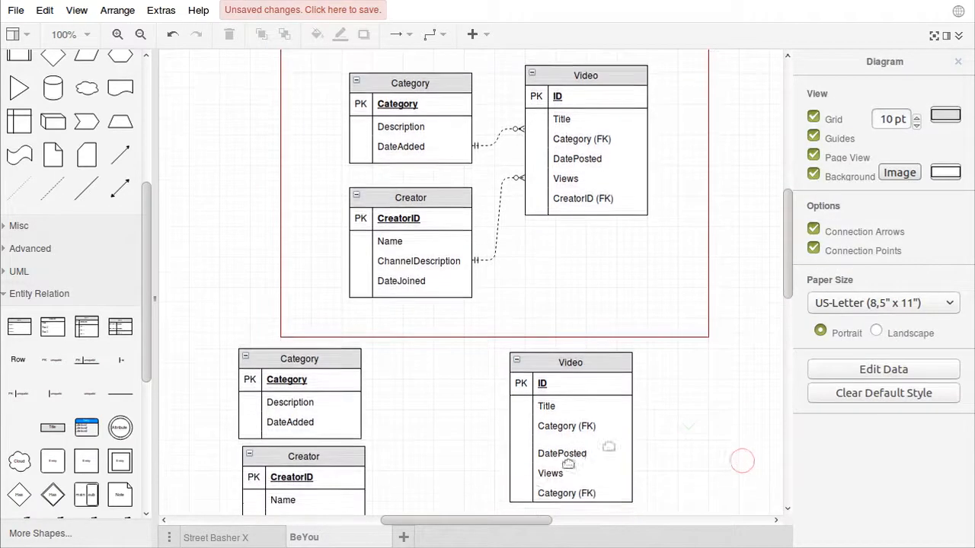
# Rename the last duplicated row in the new Video table to CreatorID (FK)
pyautogui.click(545, 491)
pyautogui.doubleClick(550, 489)
pyautogui.press('Home')
pyautogui.press('Delete')
pyautogui.press('Delete')
pyautogui.press('Delete')
pyautogui.press('Delete')
pyautogui.press('Delete')
pyautogui.press('Delete')
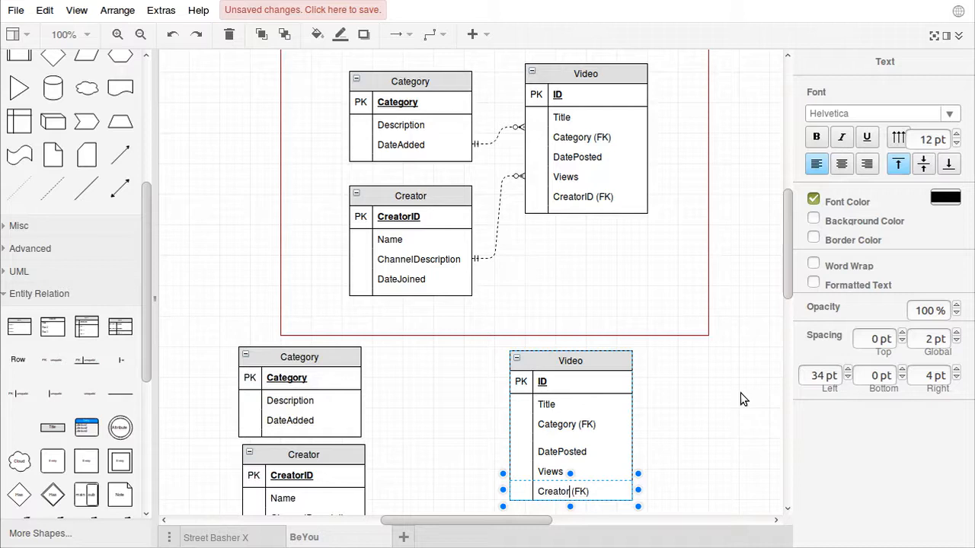
pyautogui.click(736, 392)
# Try to move the blank spacer row above DatePosted down within the new Video table
pyautogui.click(594, 442)
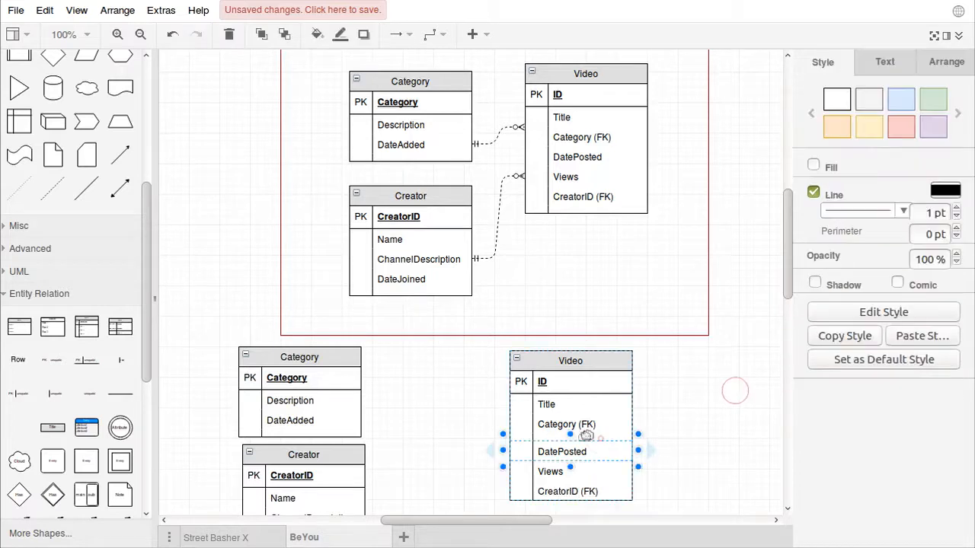
pyautogui.click(594, 435)
pyautogui.moveTo(593, 445); pyautogui.dragTo(591, 468)
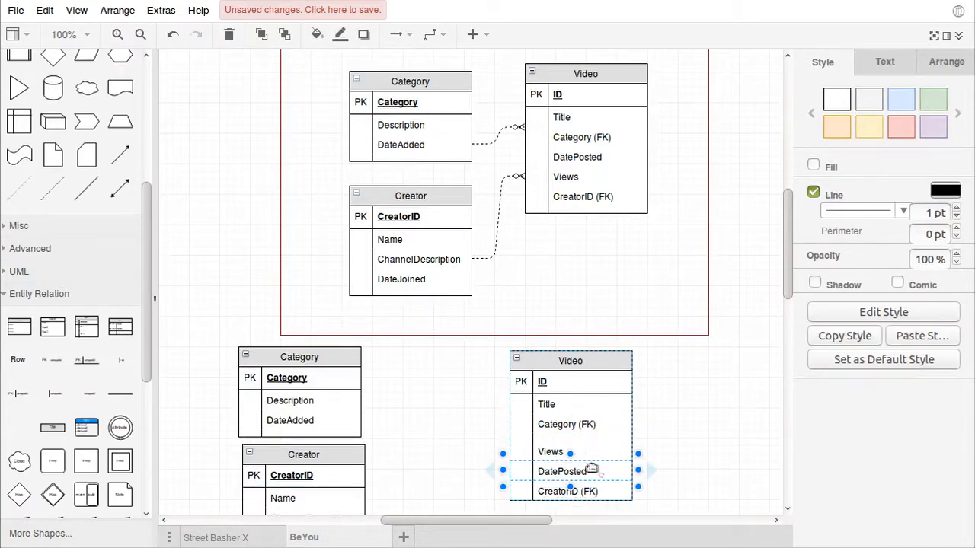
# Move the blank spacer row beneath Category (FK) to the end of the new Video table, below CreatorID (FK)
pyautogui.click(593, 443)
pyautogui.click(591, 435)
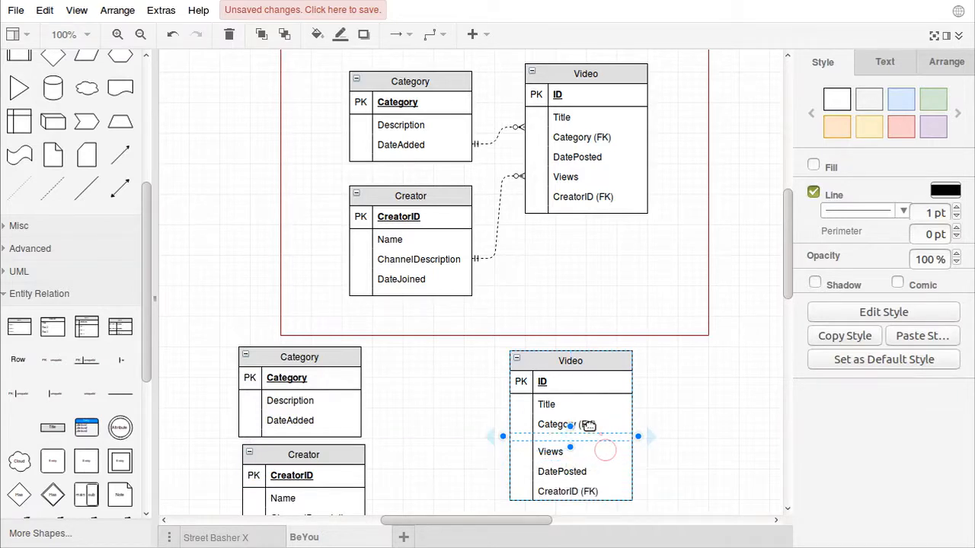
pyautogui.moveTo(589, 426); pyautogui.dragTo(589, 491)
pyautogui.click(688, 424)
pyautogui.click(689, 429)
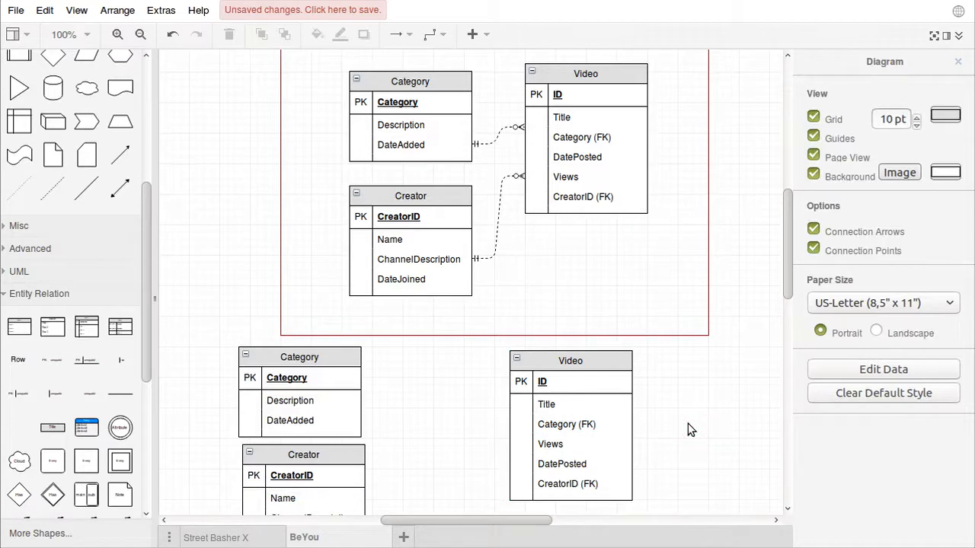
# Move the DatePosted row above the Views row in the new Video table
pyautogui.scroll(-1, 688, 430)
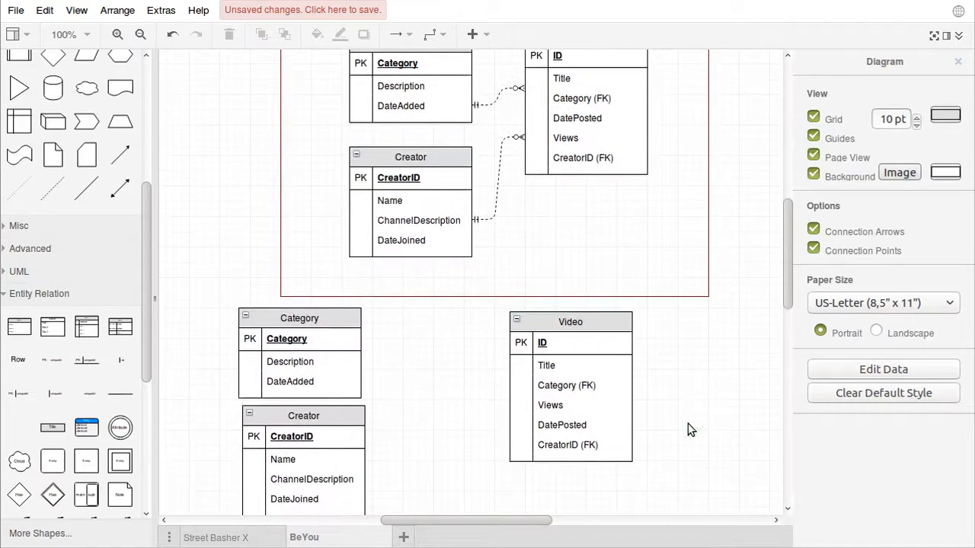
pyautogui.scroll(1, 688, 429)
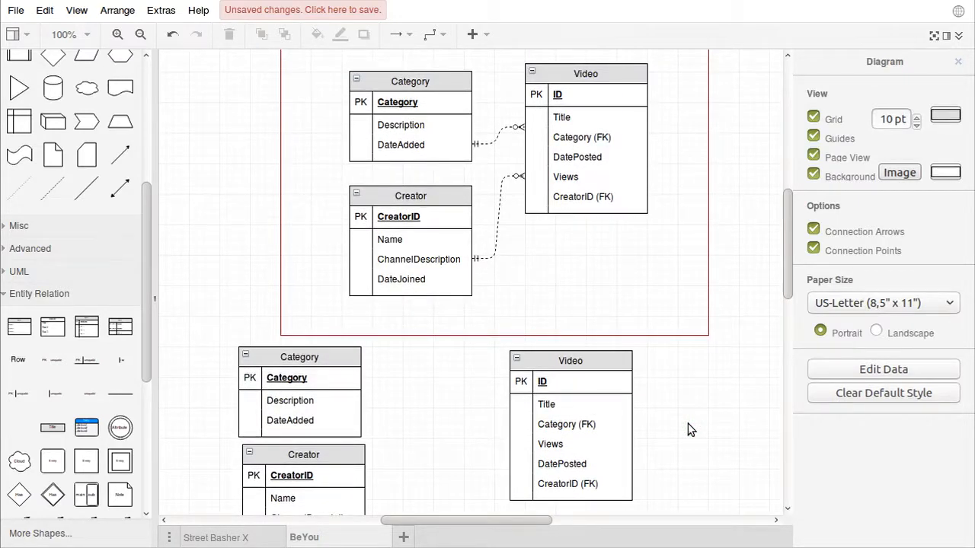
pyautogui.click(579, 463)
pyautogui.moveTo(586, 460); pyautogui.dragTo(591, 434)
pyautogui.click(688, 432)
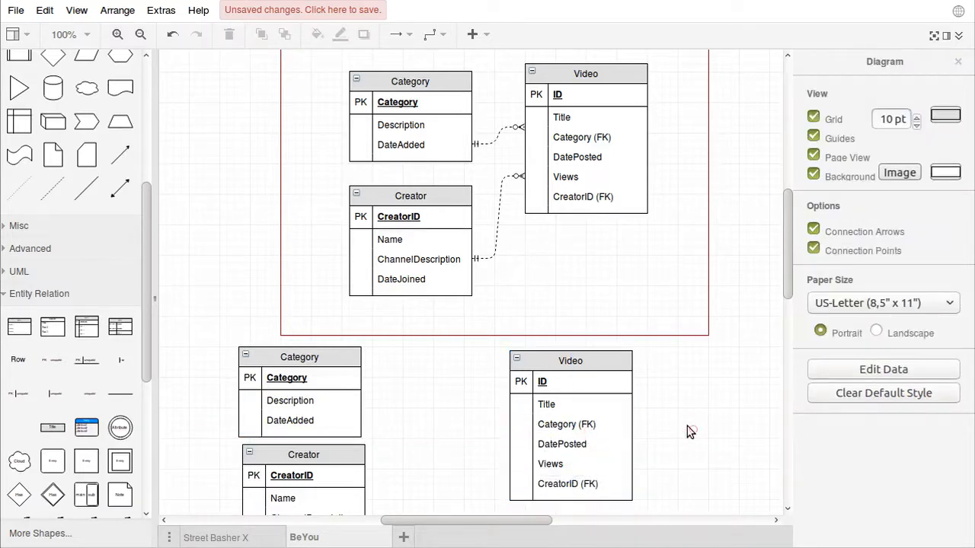
# Add a 1 Mandatory to Many Mandatory connector from the new Category table's right edge to the new Video table's left edge
pyautogui.scroll(-1, 678, 428)
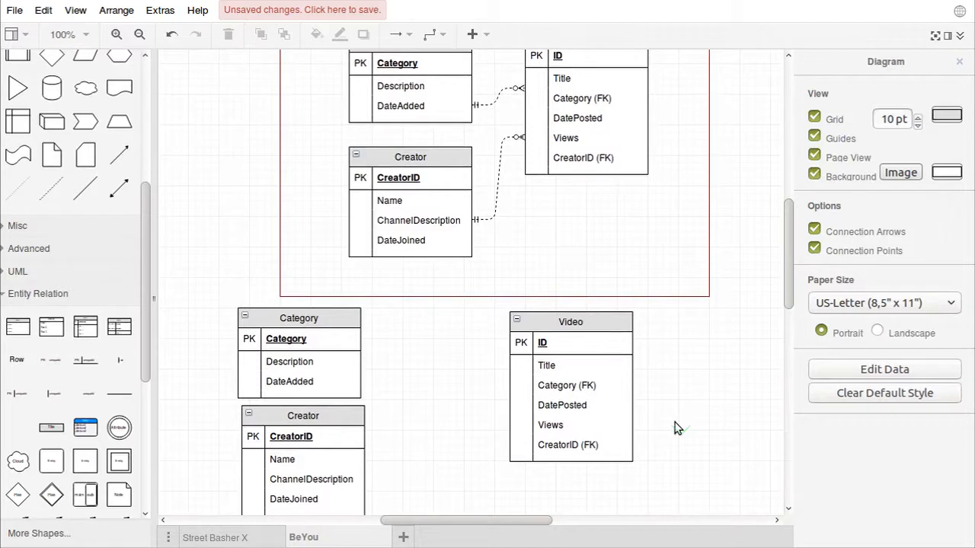
pyautogui.scroll(1, 523, 183)
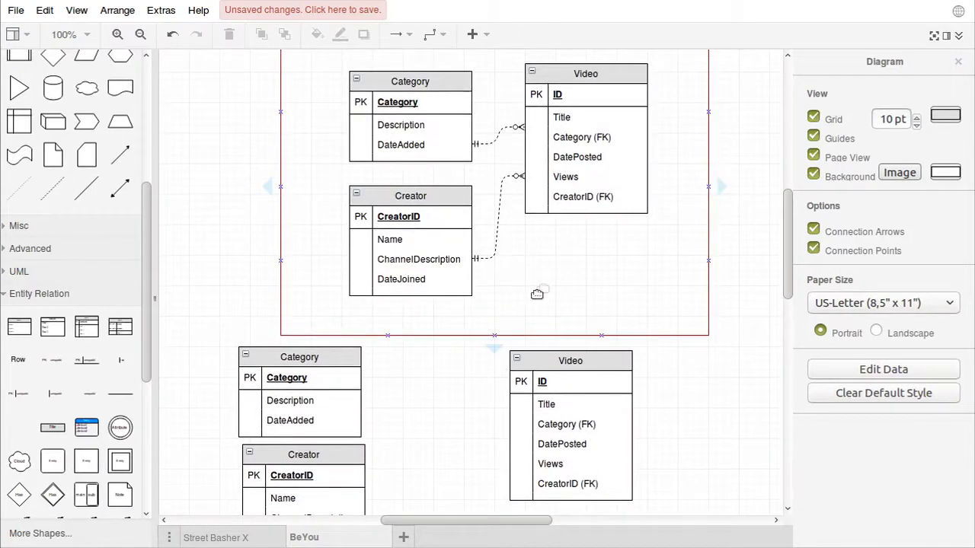
pyautogui.scroll(-2, 522, 297)
pyautogui.scroll(-5, 88, 394)
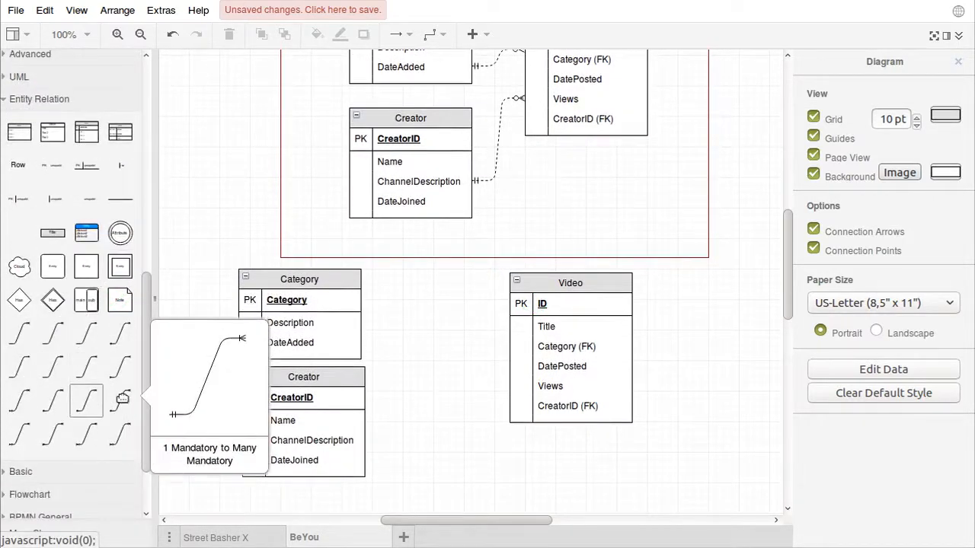
pyautogui.moveTo(108, 398); pyautogui.dragTo(401, 288)
pyautogui.moveTo(399, 359); pyautogui.dragTo(361, 322)
pyautogui.click(410, 351)
pyautogui.click(452, 288)
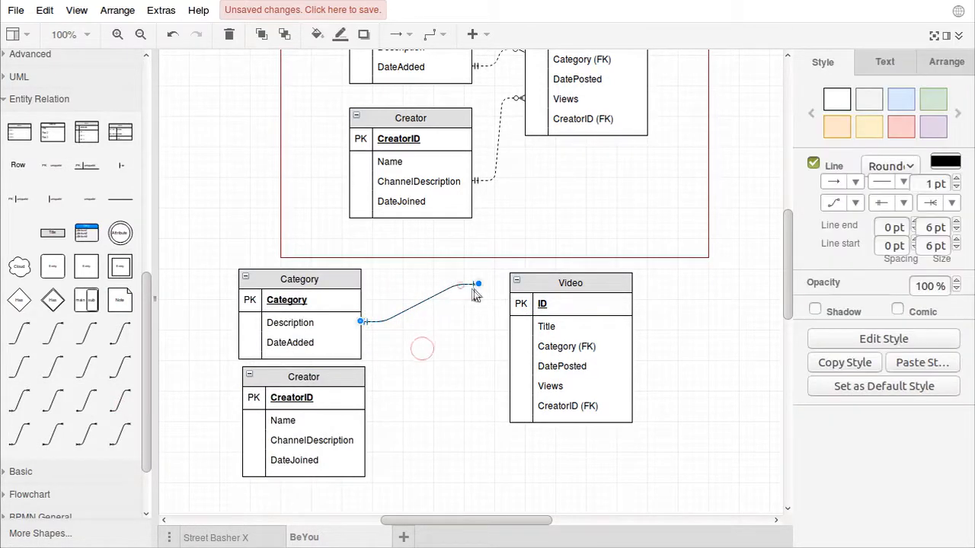
pyautogui.moveTo(476, 283); pyautogui.dragTo(499, 330)
pyautogui.click(446, 392)
# Duplicate the connector between the new Category and Video tables
pyautogui.scroll(1, 305, 339)
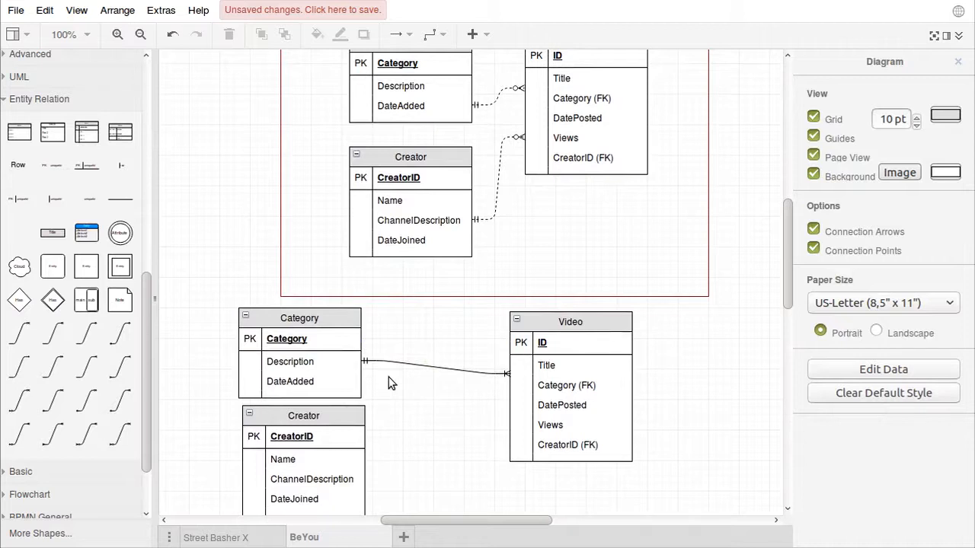
pyautogui.scroll(-1, 389, 383)
pyautogui.click(416, 328)
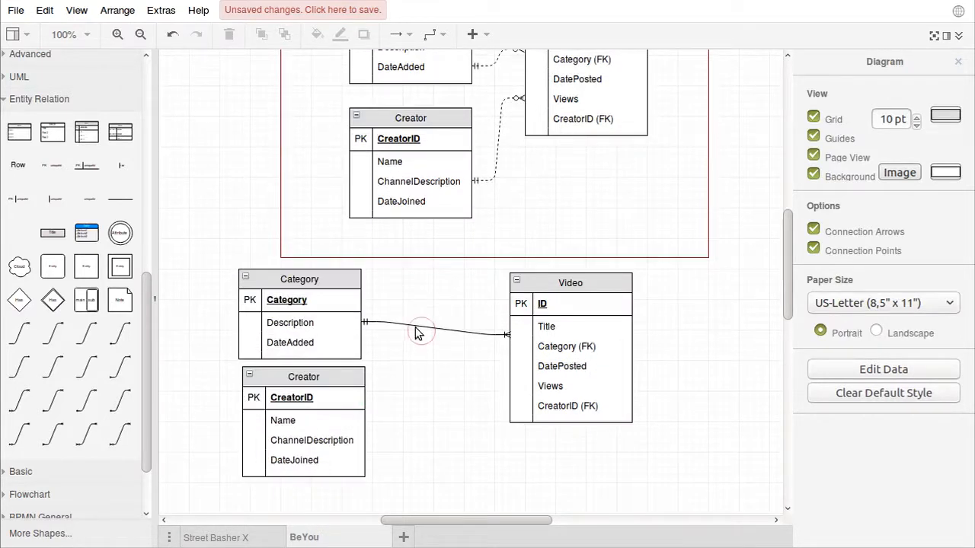
pyautogui.rightClick(415, 319)
pyautogui.click(461, 374)
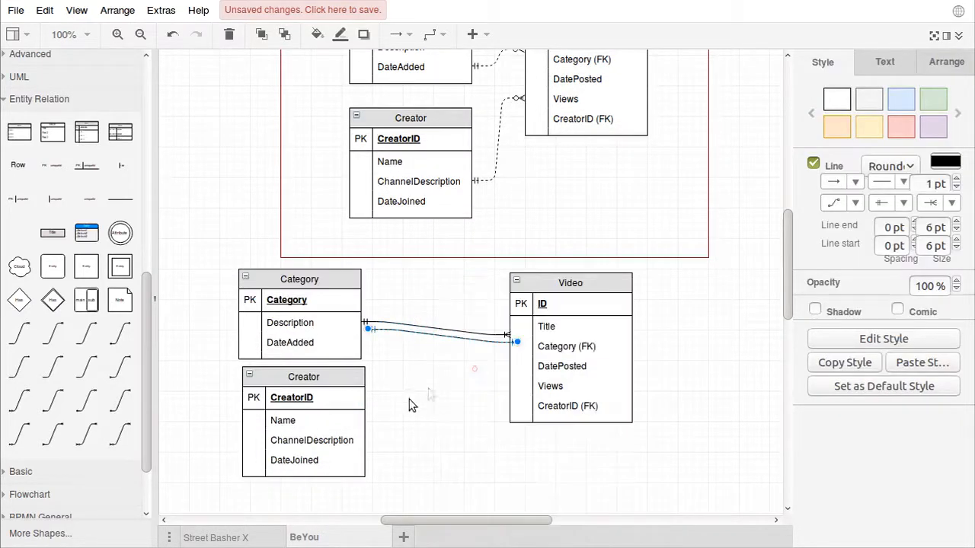
pyautogui.click(409, 404)
# Attach the duplicated connector from the new Creator table's right edge to the new Video table's left edge near Views
pyautogui.moveTo(399, 330); pyautogui.dragTo(369, 424)
pyautogui.click(392, 422)
pyautogui.click(373, 404)
pyautogui.click(452, 444)
pyautogui.click(501, 419)
pyautogui.moveTo(524, 417); pyautogui.dragTo(501, 378)
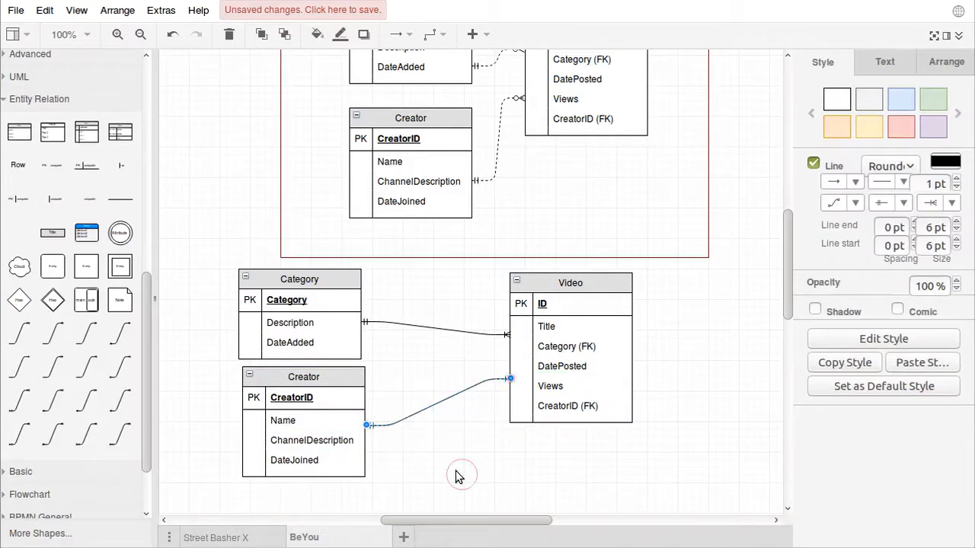
pyautogui.click(456, 471)
# Change the connector between the new Category and Video tables to a dashed line
pyautogui.scroll(3, 457, 462)
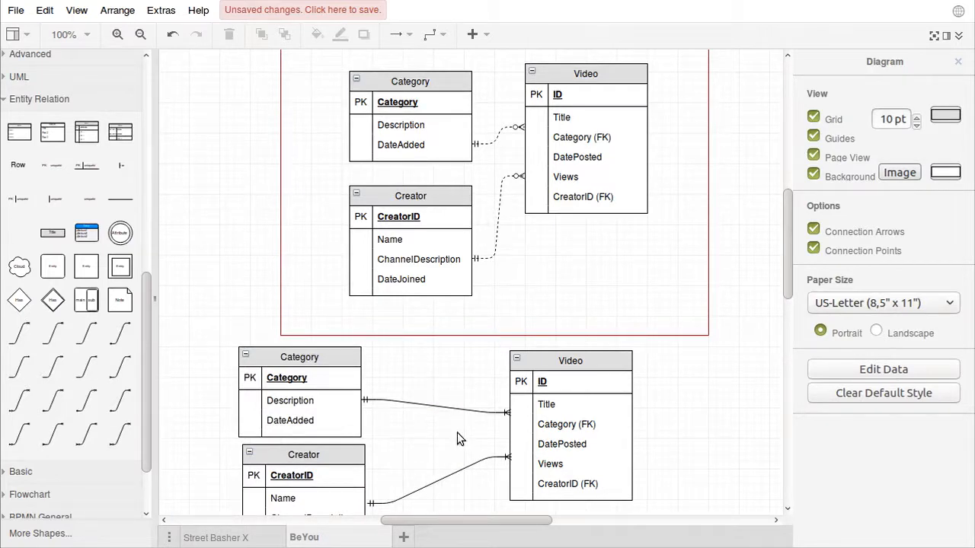
pyautogui.scroll(-2, 467, 401)
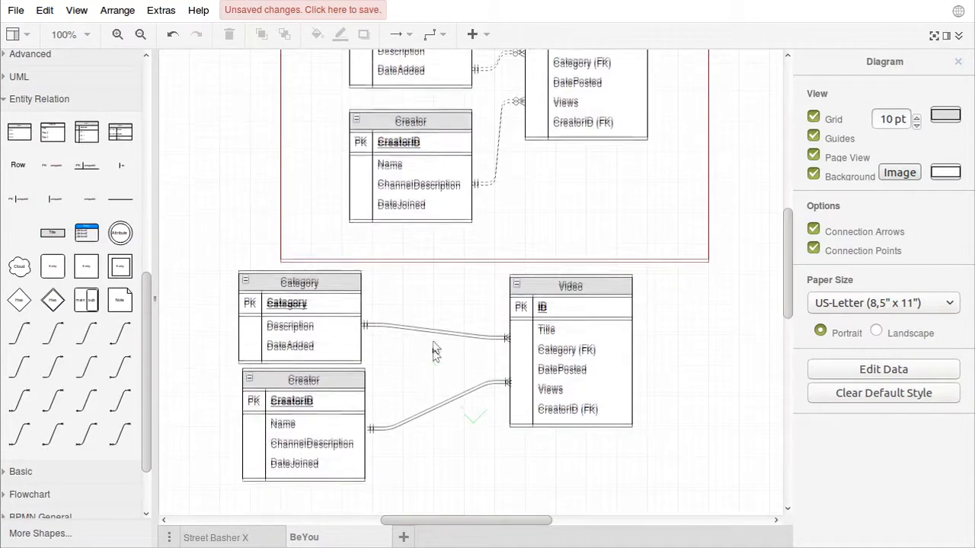
pyautogui.click(408, 315)
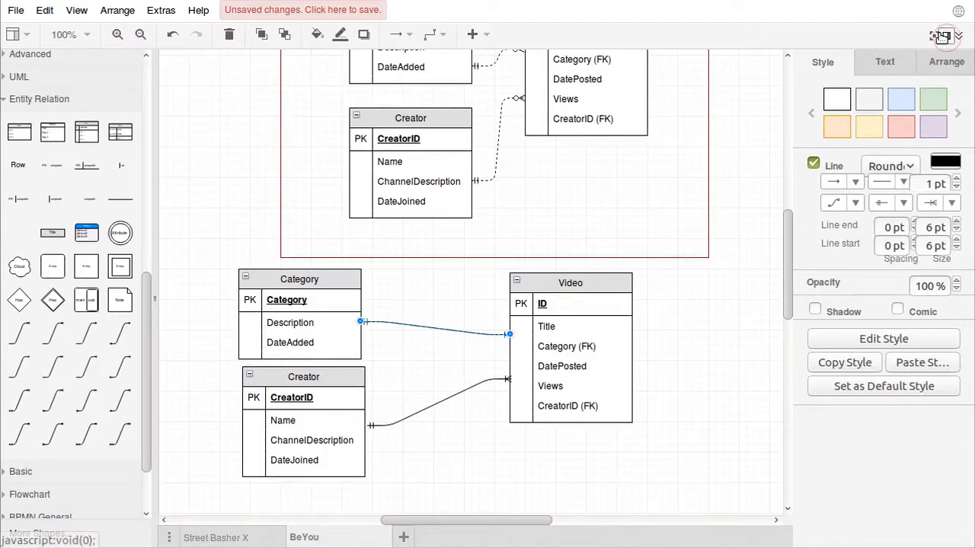
pyautogui.click(944, 35)
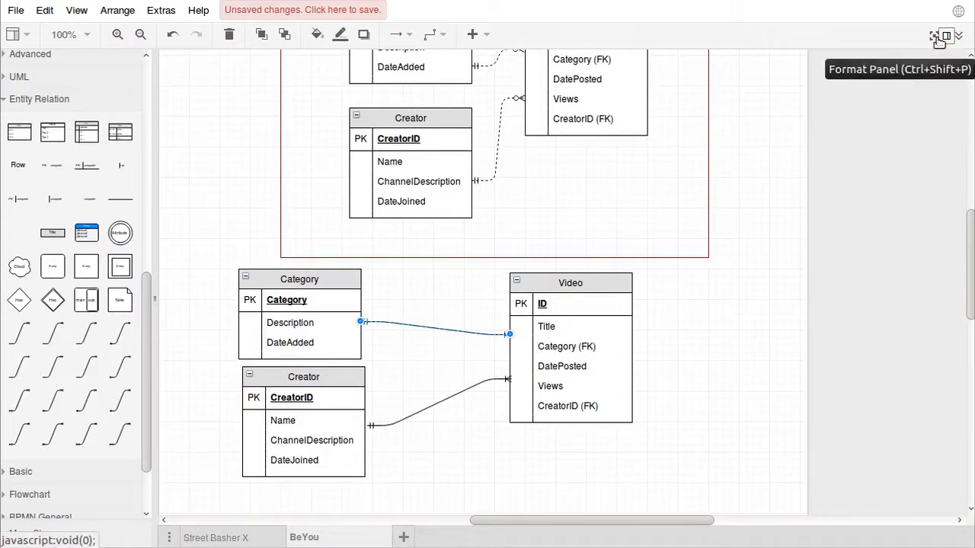
pyautogui.click(941, 38)
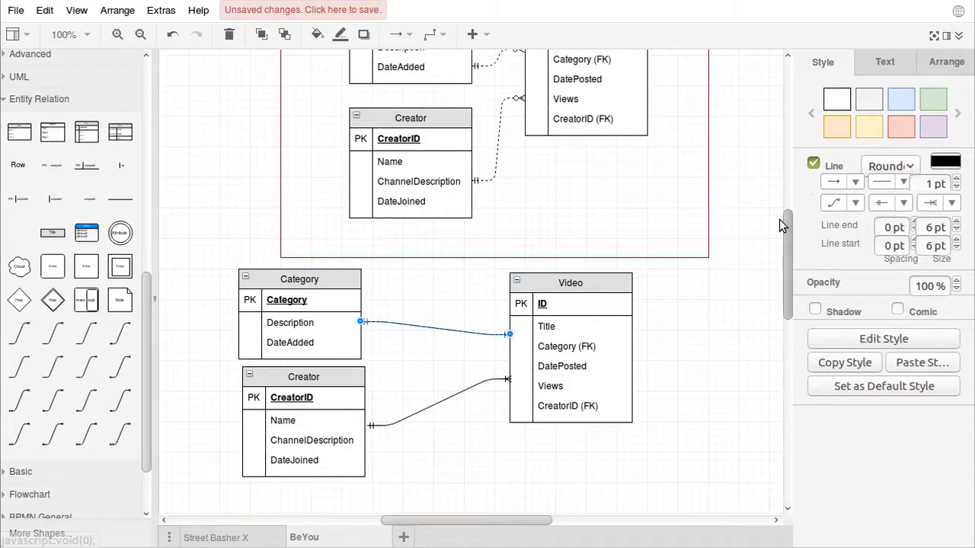
pyautogui.click(888, 183)
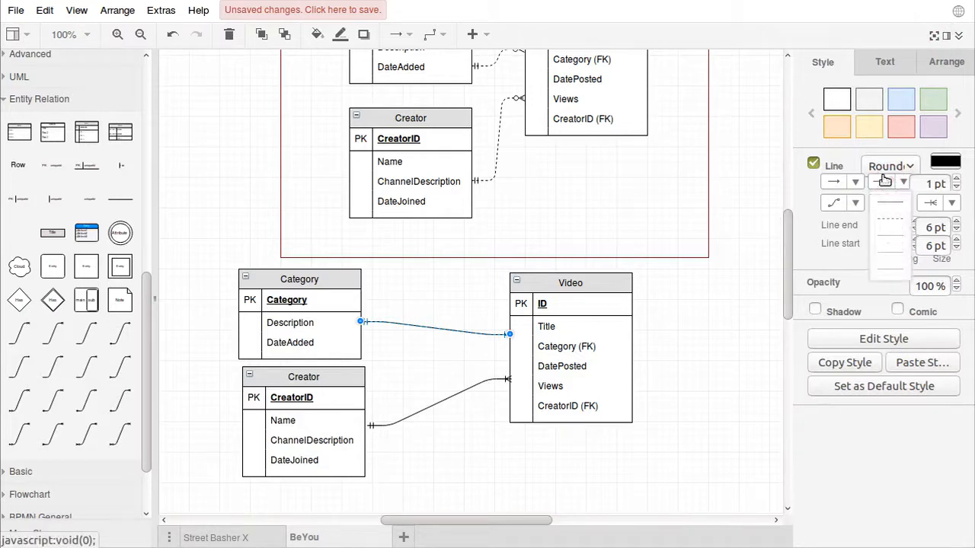
pyautogui.click(884, 221)
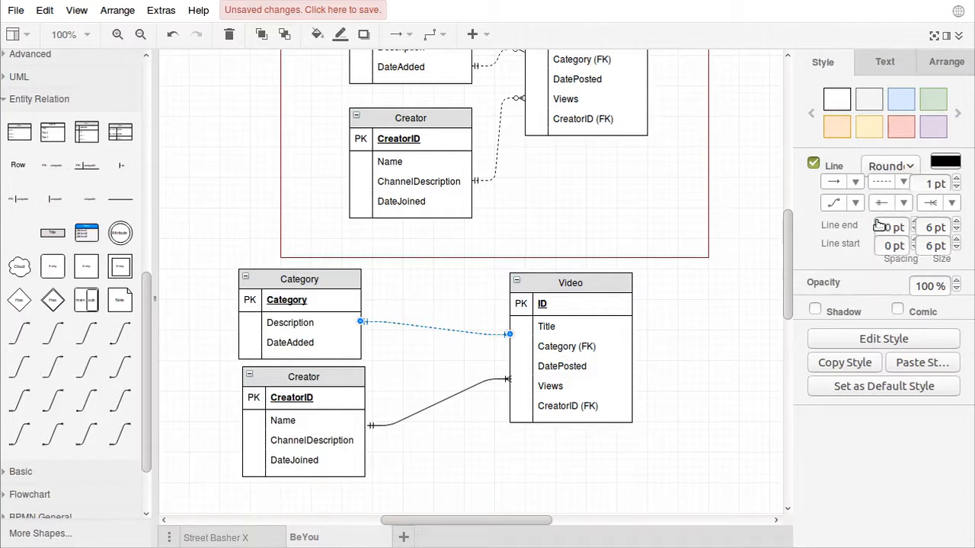
pyautogui.click(696, 329)
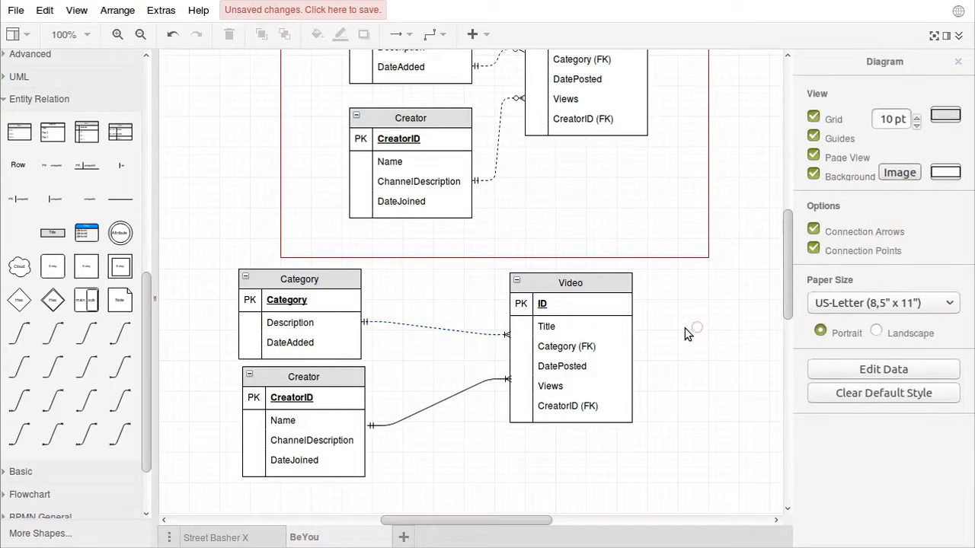
# Change the connector between the new Creator and Video tables to a dashed line
pyautogui.click(435, 391)
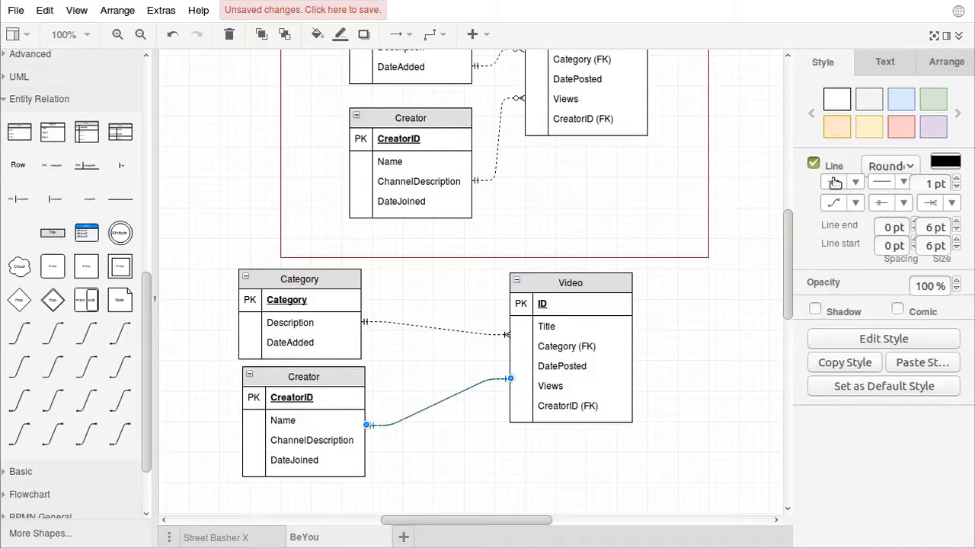
pyautogui.click(903, 184)
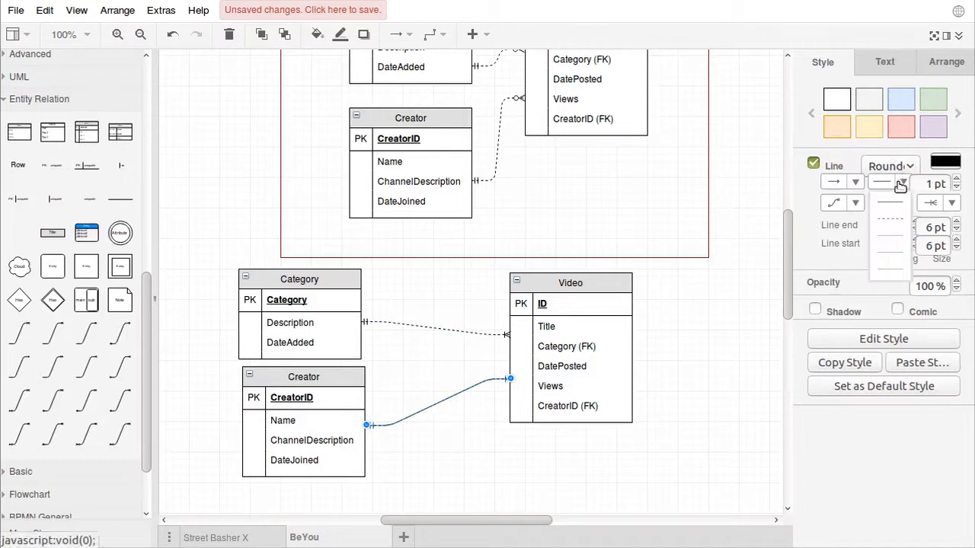
pyautogui.click(884, 220)
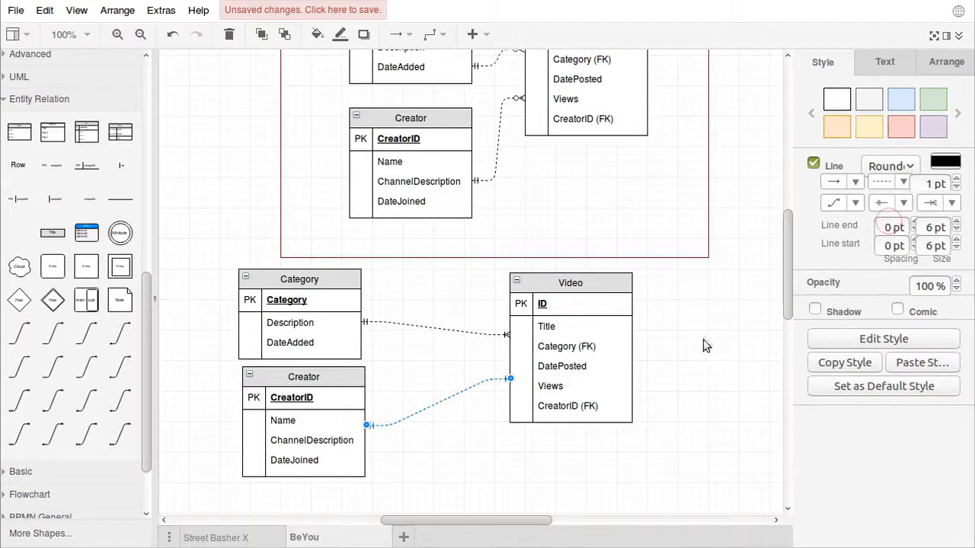
pyautogui.click(713, 326)
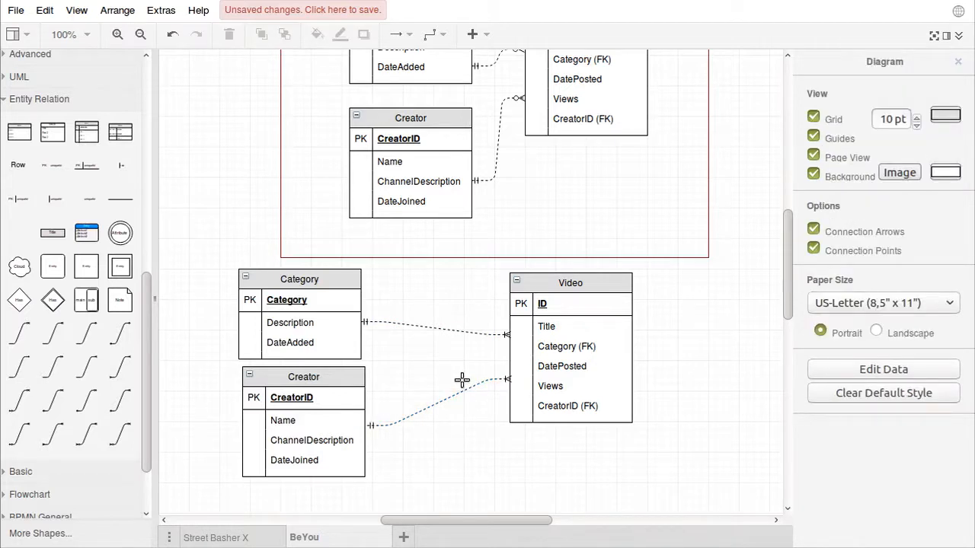
# Set the Video end of the new Category–Video connector to the zero-to-many symbol, a circle with a crow's foot
pyautogui.scroll(1, 462, 380)
pyautogui.scroll(1, 466, 392)
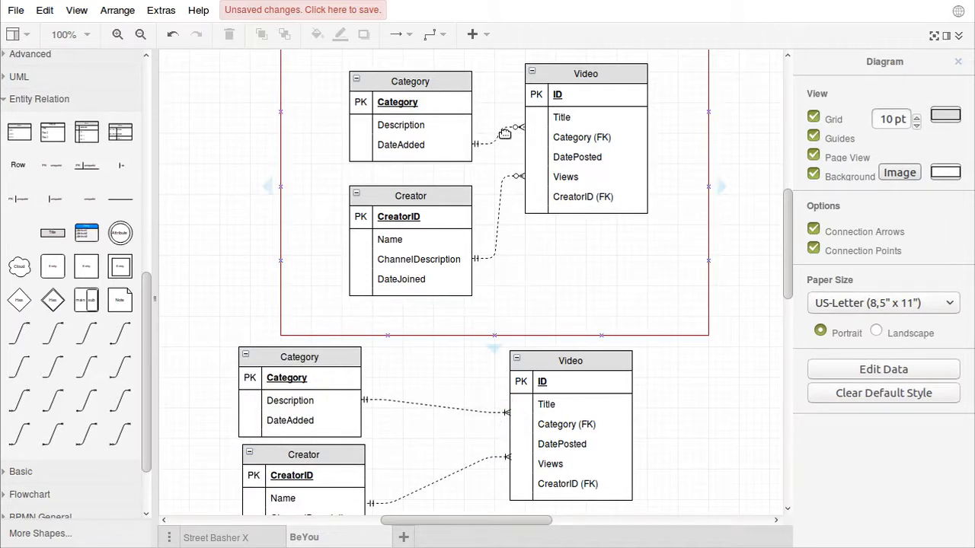
pyautogui.scroll(-3, 430, 285)
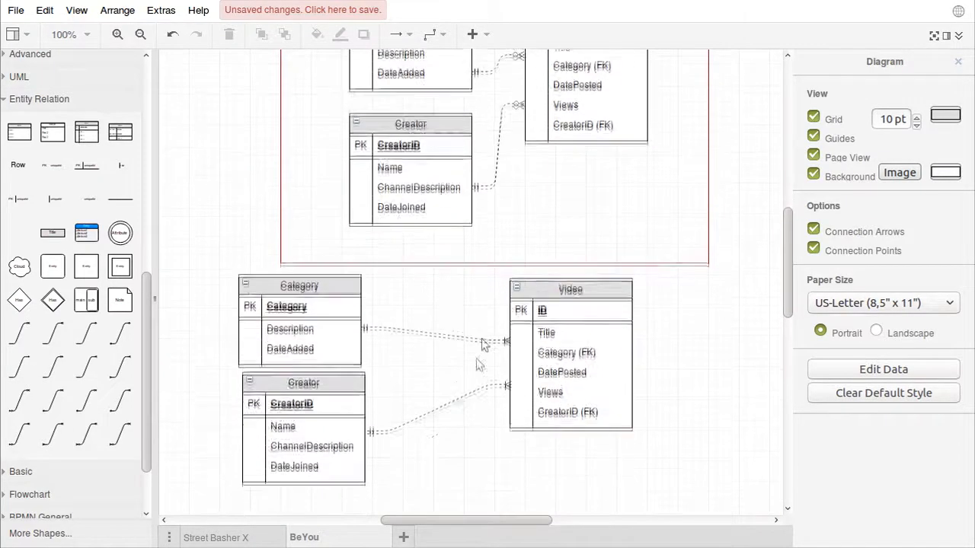
pyautogui.click(468, 332)
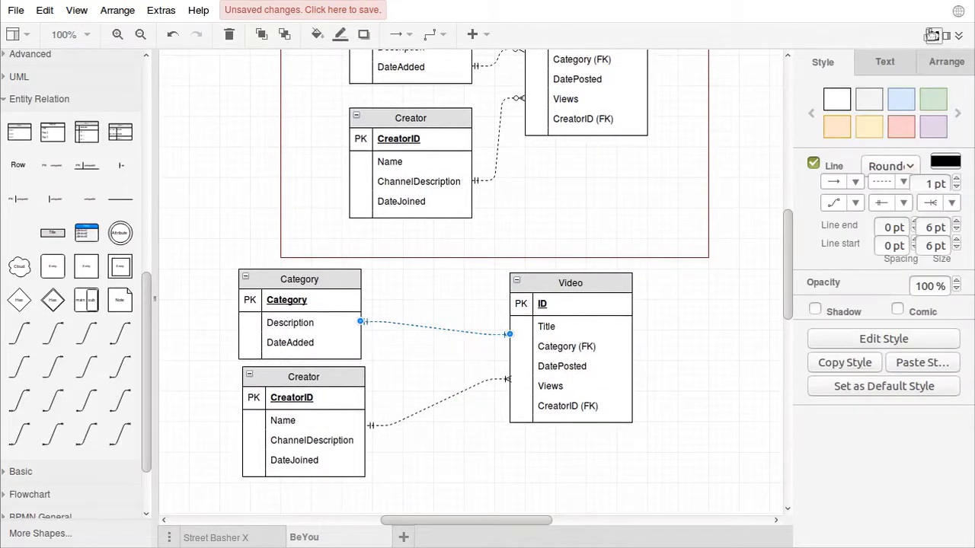
pyautogui.click(948, 203)
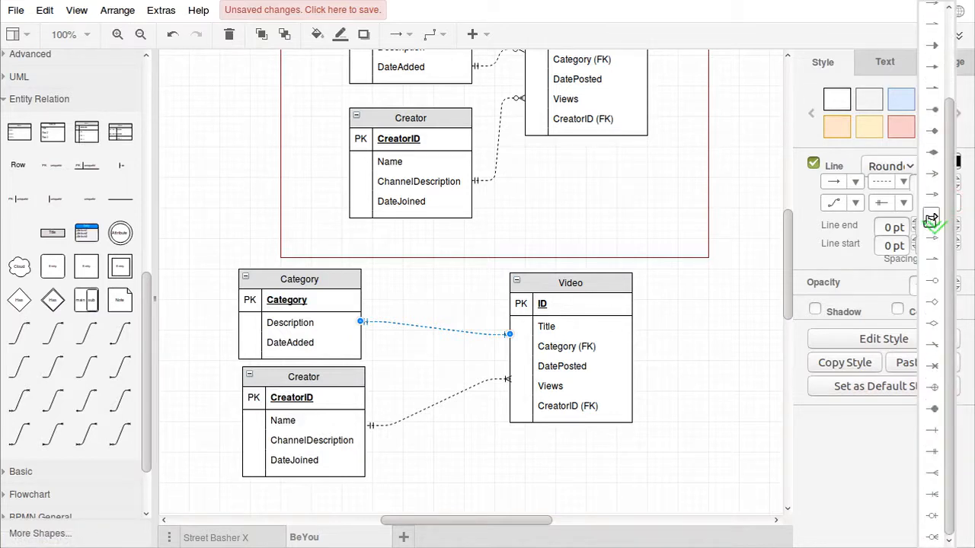
pyautogui.click(931, 537)
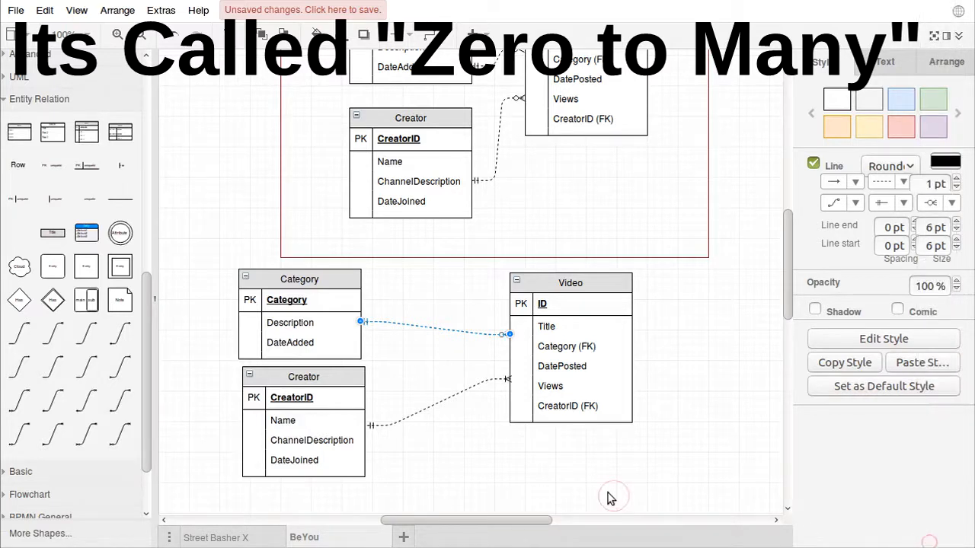
pyautogui.click(614, 498)
# Give the new Creator–Video connector the same zero-to-many symbol at its Video end
pyautogui.scroll(2, 493, 433)
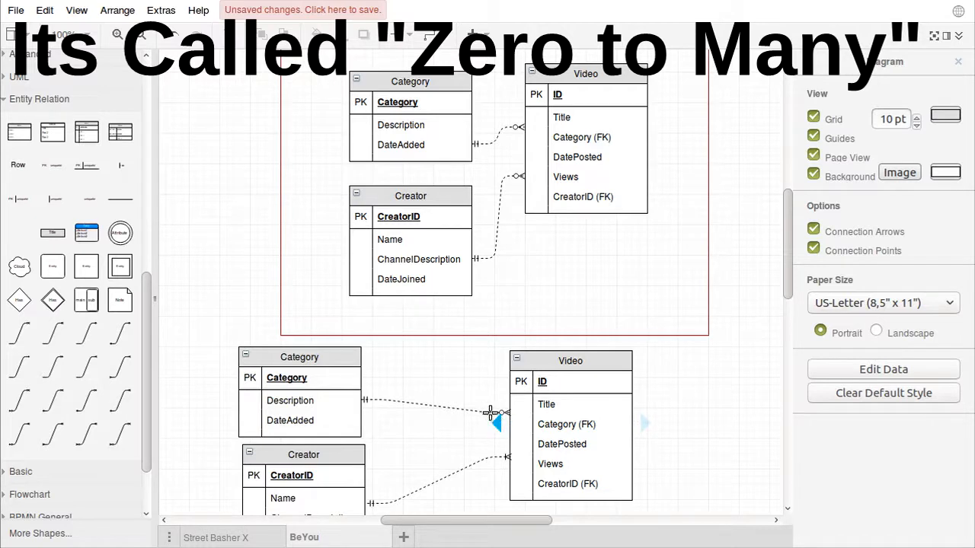
pyautogui.scroll(-2, 413, 364)
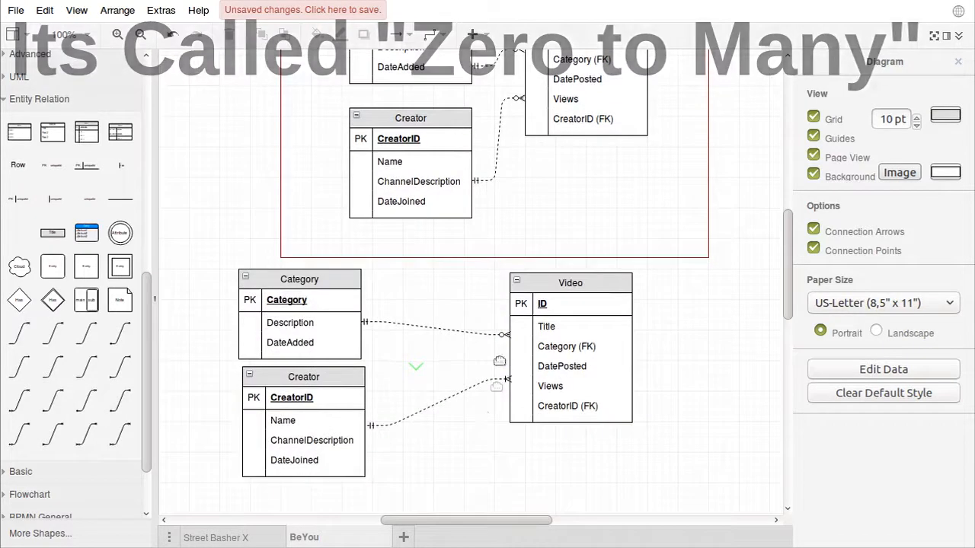
pyautogui.click(456, 392)
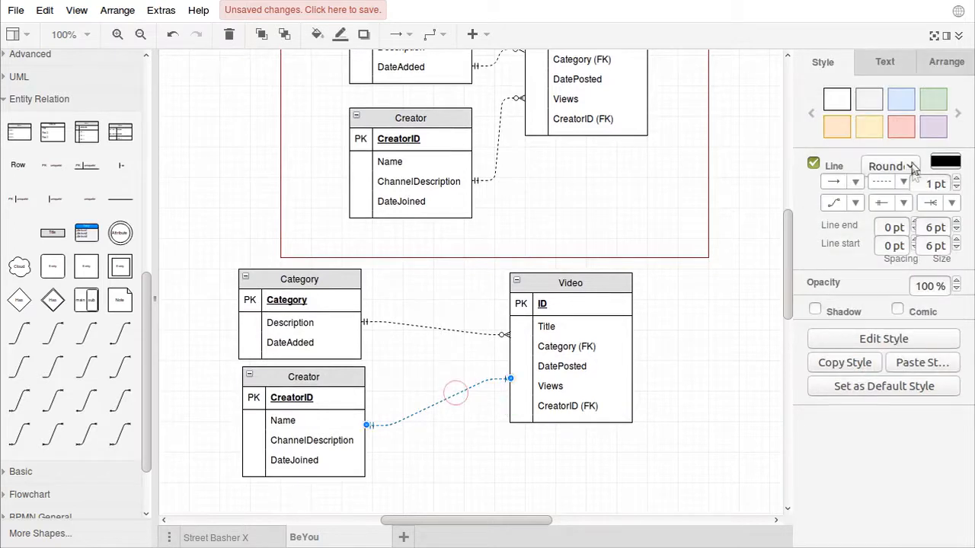
pyautogui.click(951, 203)
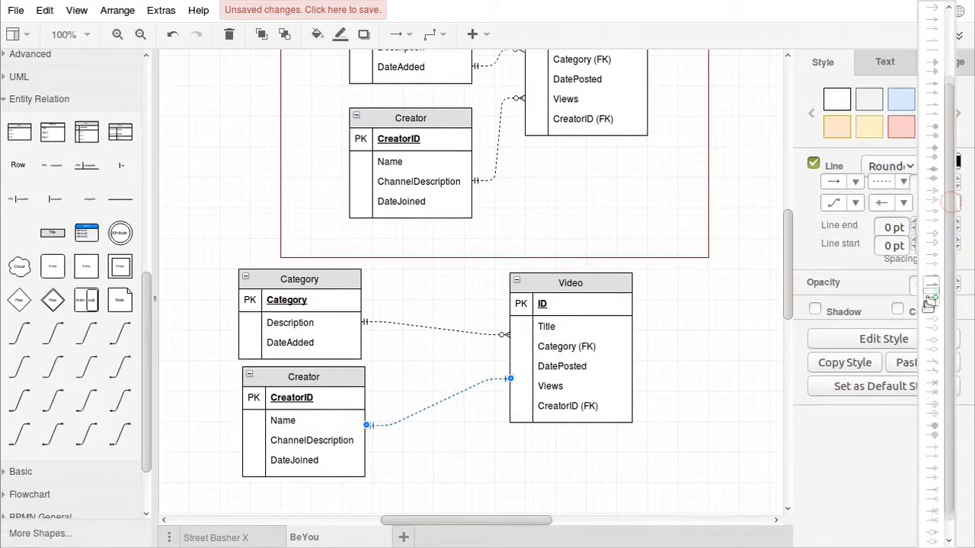
pyautogui.click(930, 537)
pyautogui.click(629, 491)
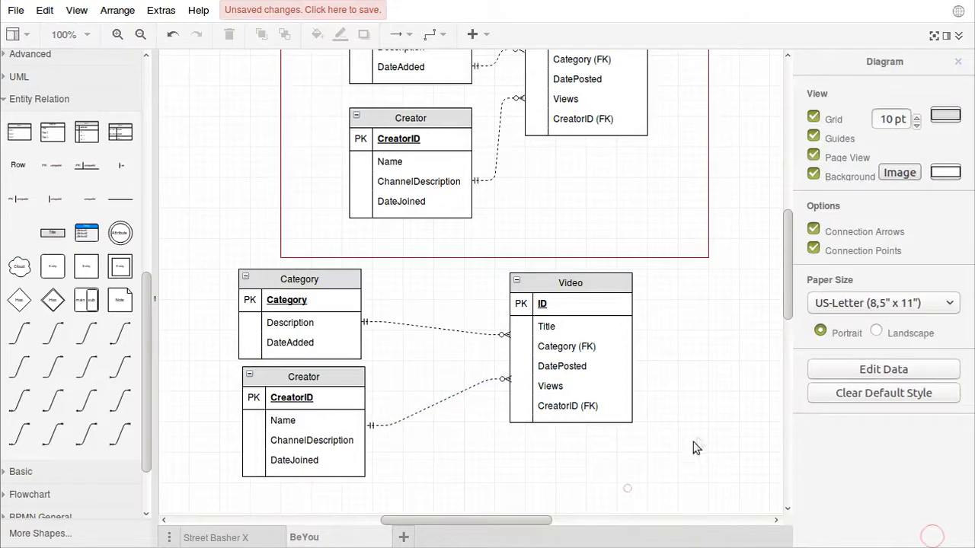
# Compare the new Category, Creator and Video tables and their connectors with the framed reference diagram
pyautogui.scroll(2, 703, 431)
pyautogui.scroll(1, 716, 418)
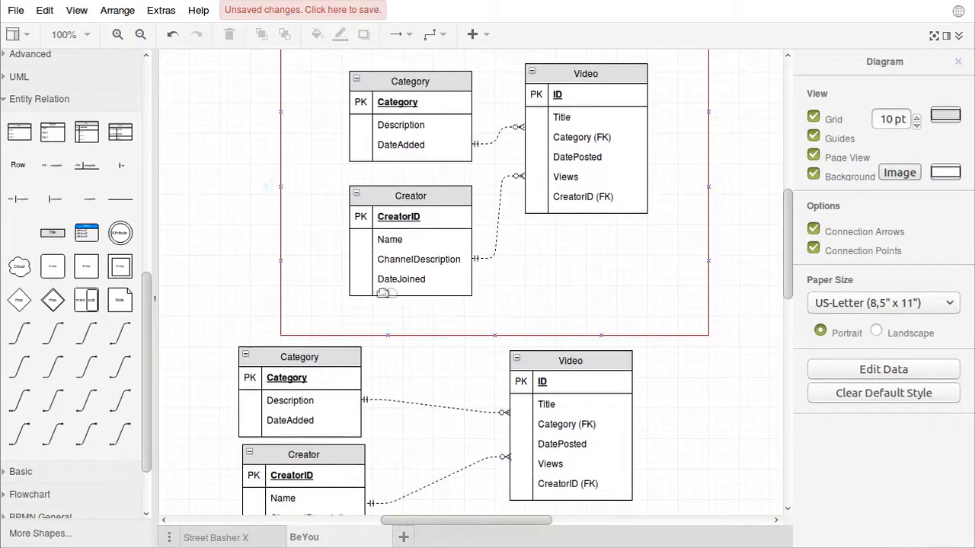
pyautogui.scroll(-2, 383, 293)
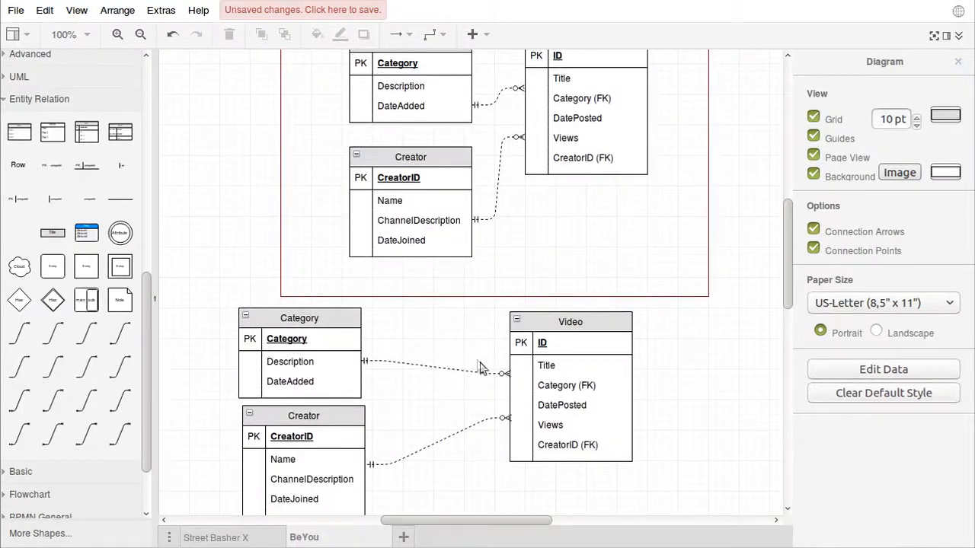
pyautogui.scroll(4, 482, 361)
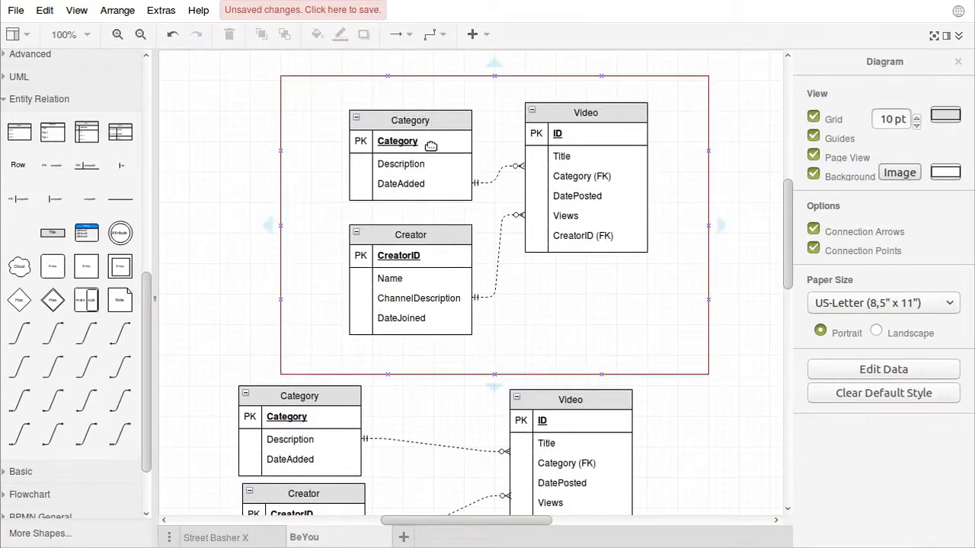
pyautogui.scroll(-6, 430, 146)
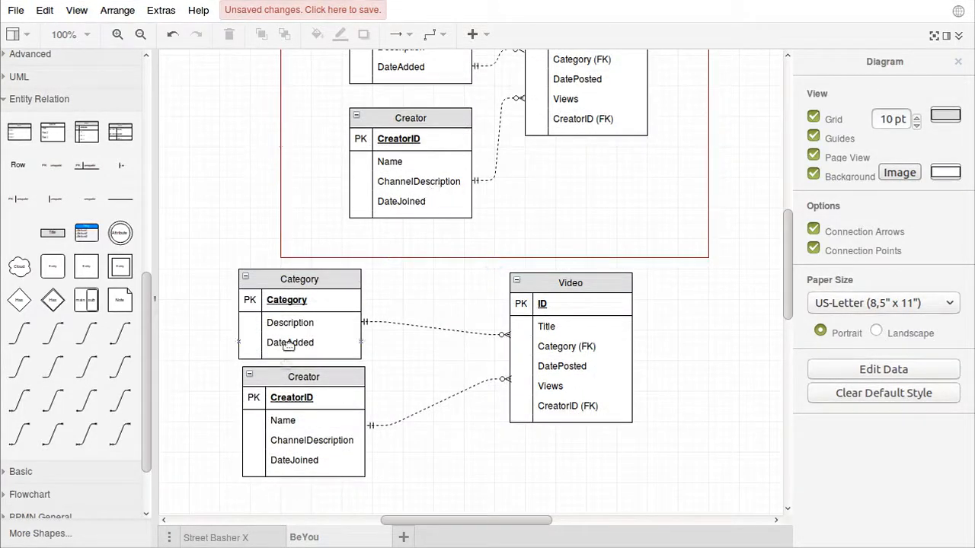
pyautogui.scroll(8, 685, 389)
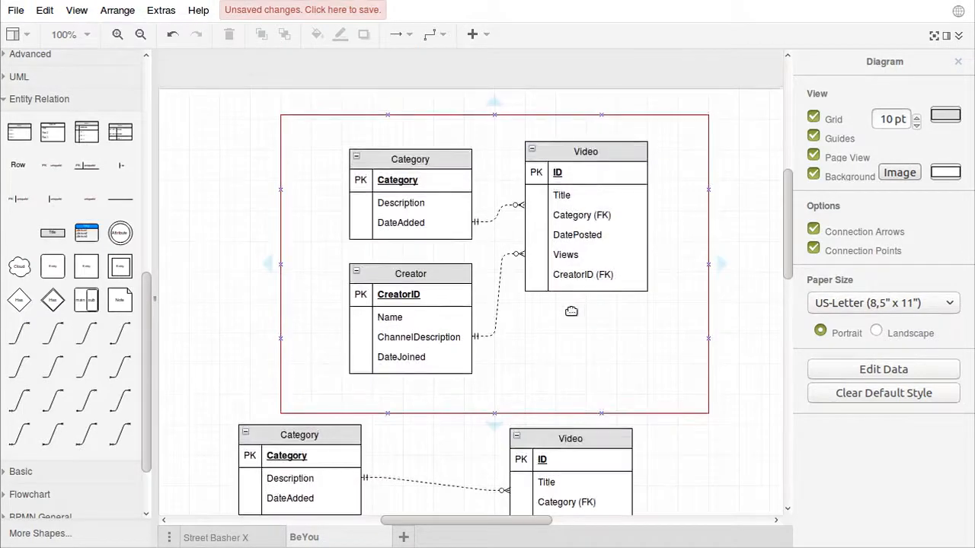
pyautogui.scroll(-8, 572, 312)
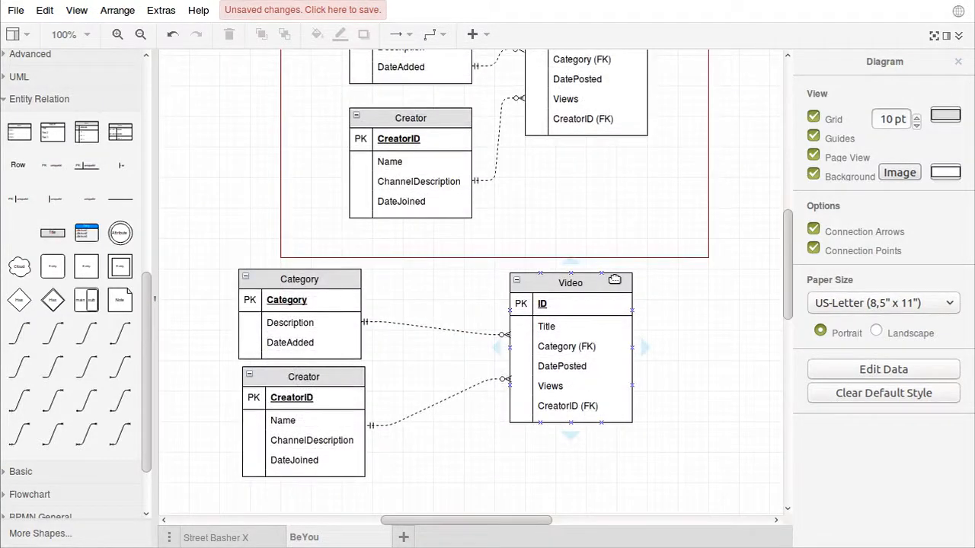